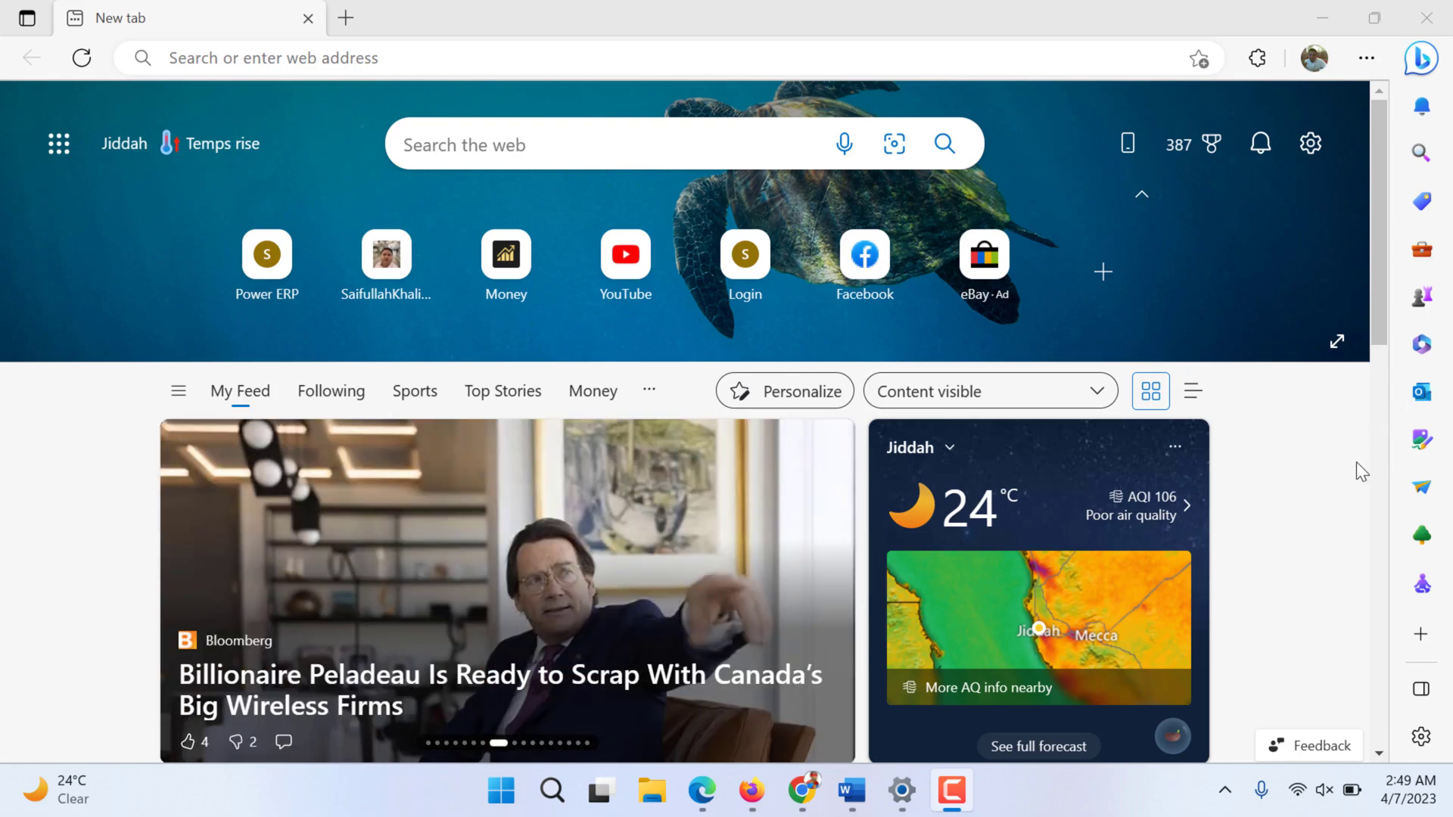
- Open the Bing sidebar, look through the Compose options, then return to the Chat welcome screen
click(1419, 61)
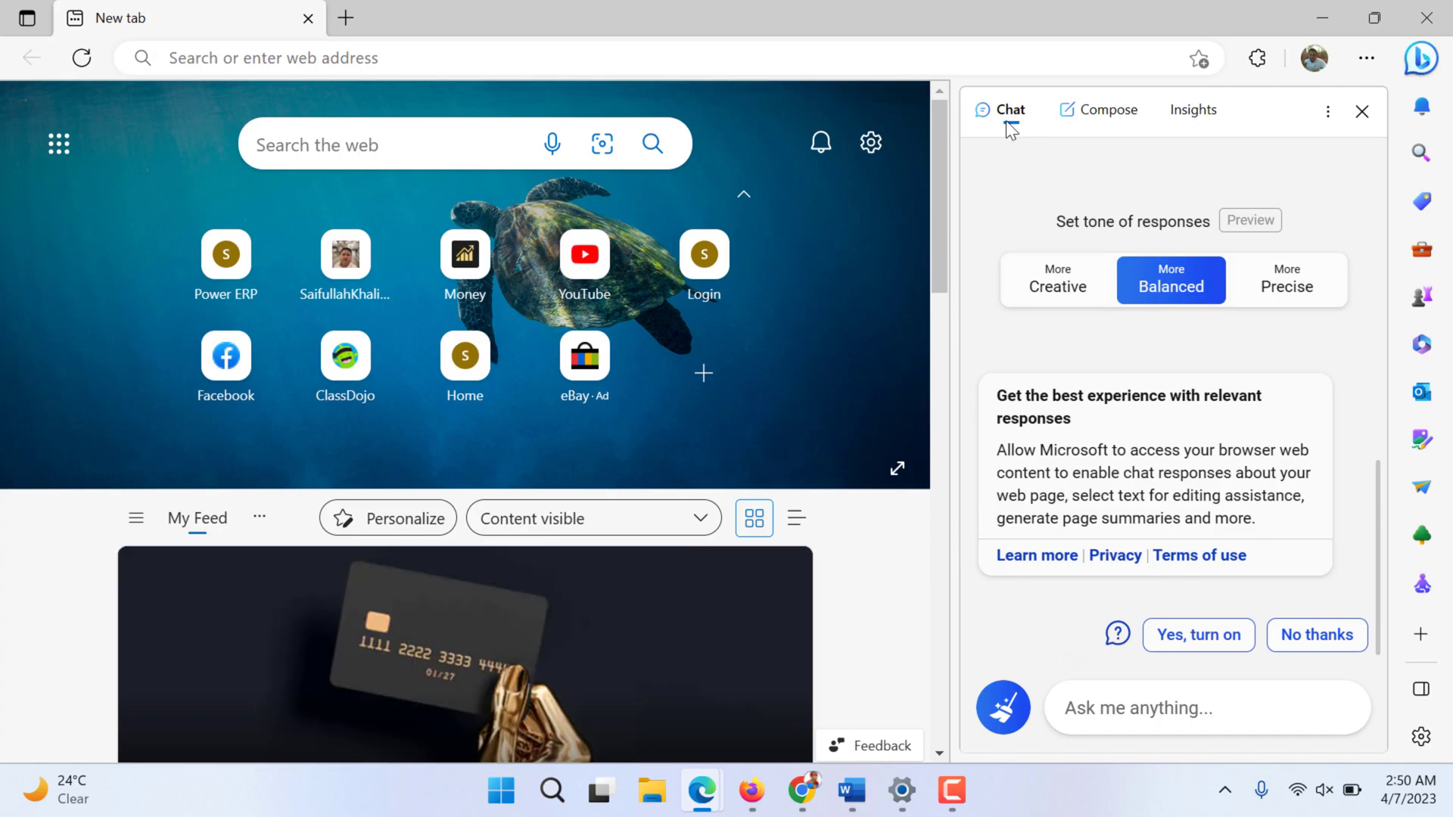
click(1105, 118)
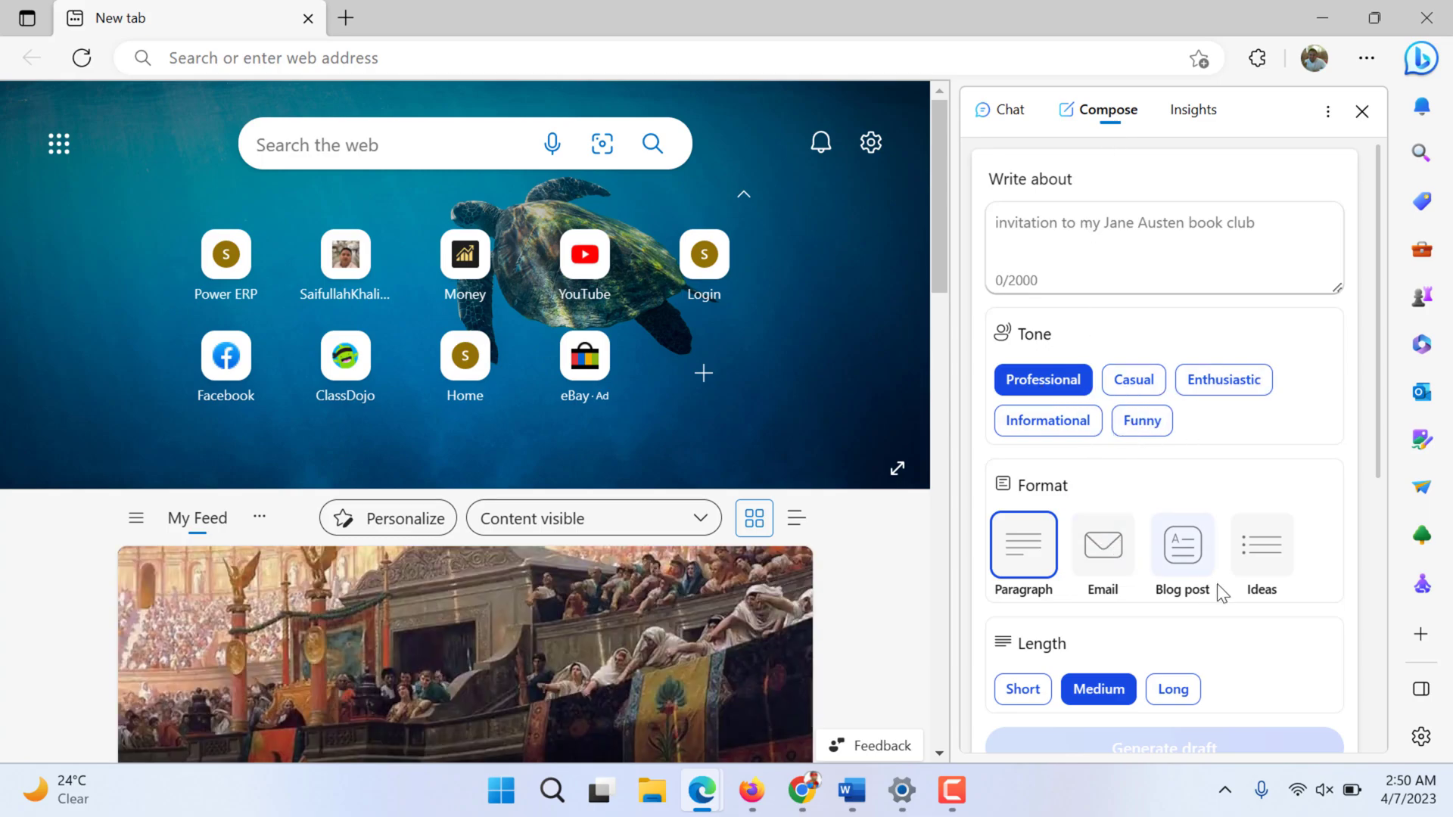
scroll(1248, 587, down, 3)
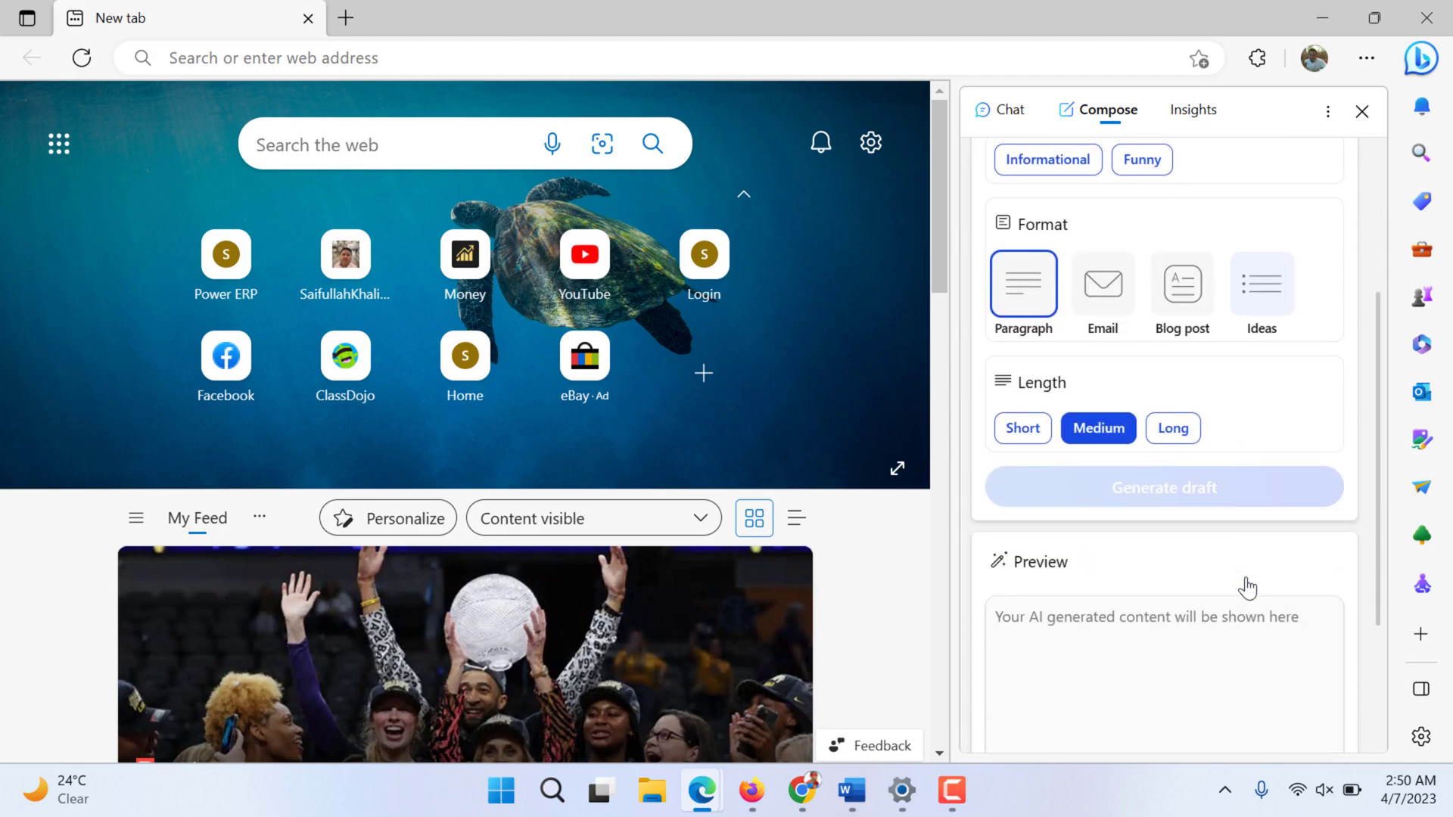
scroll(1247, 587, up, 3)
click(1007, 117)
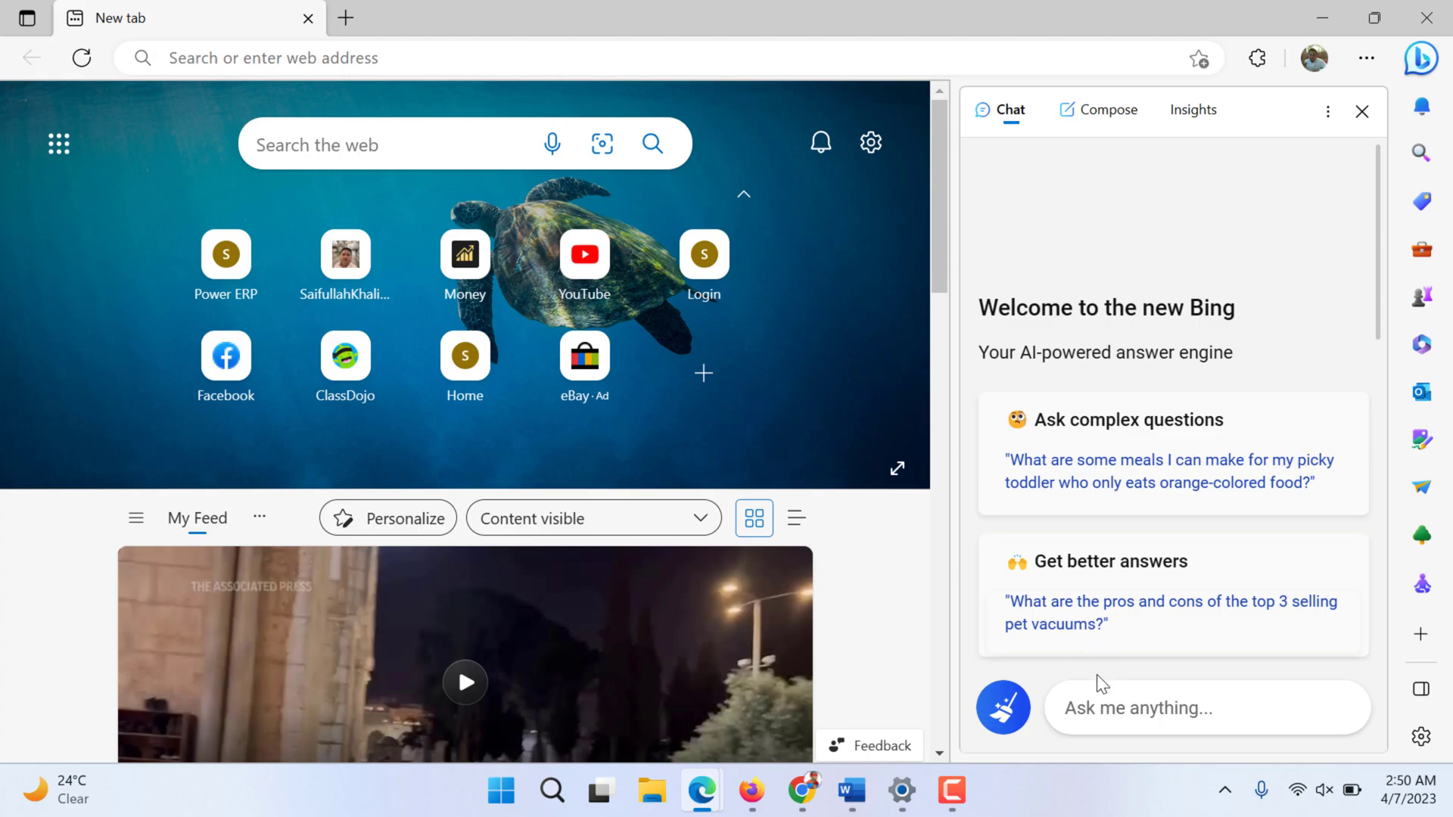
- Type 'why God created snakes to kill humans?' into the Bing chat box, fixing typos
click(1102, 702)
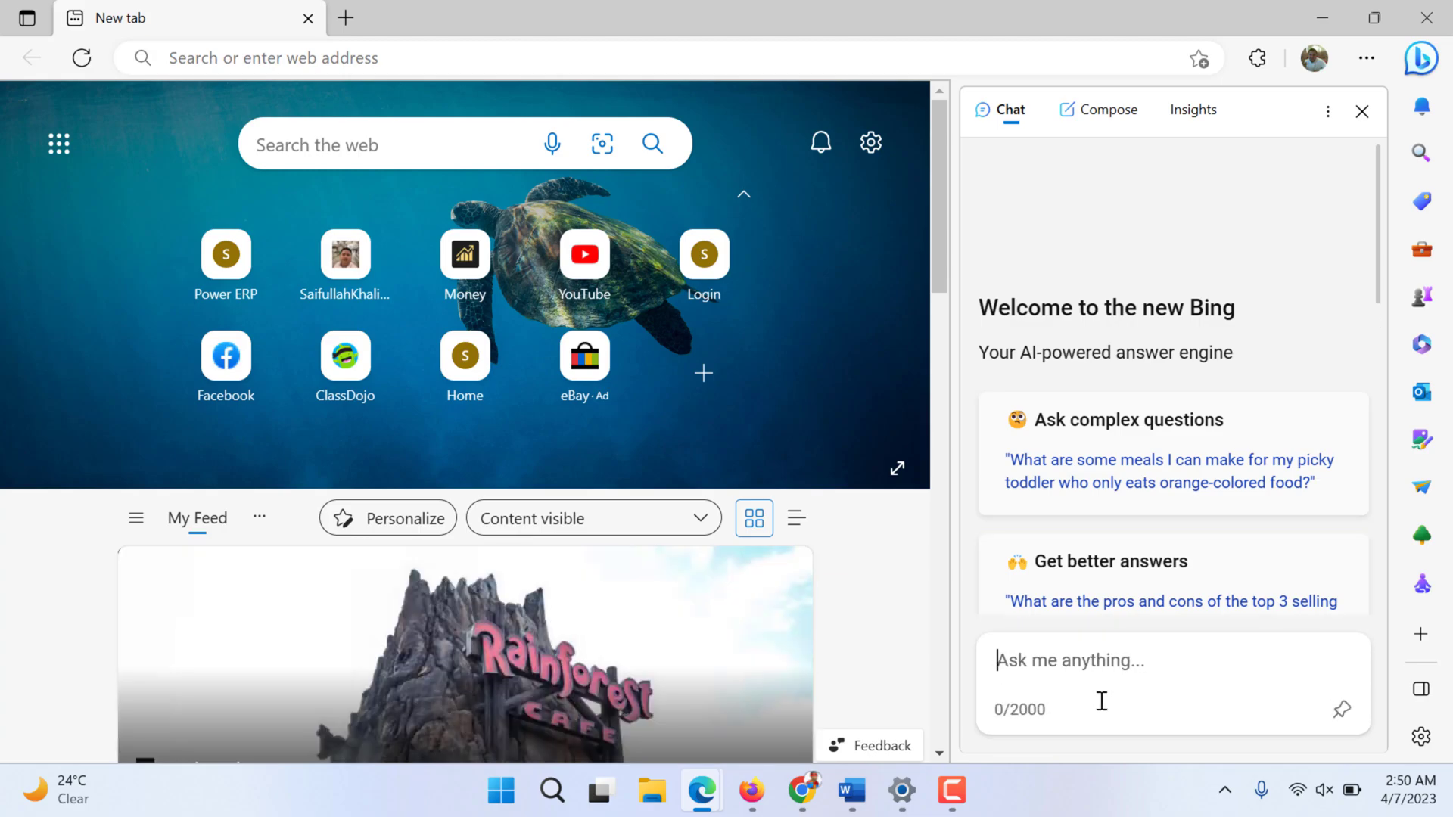
text(why god)
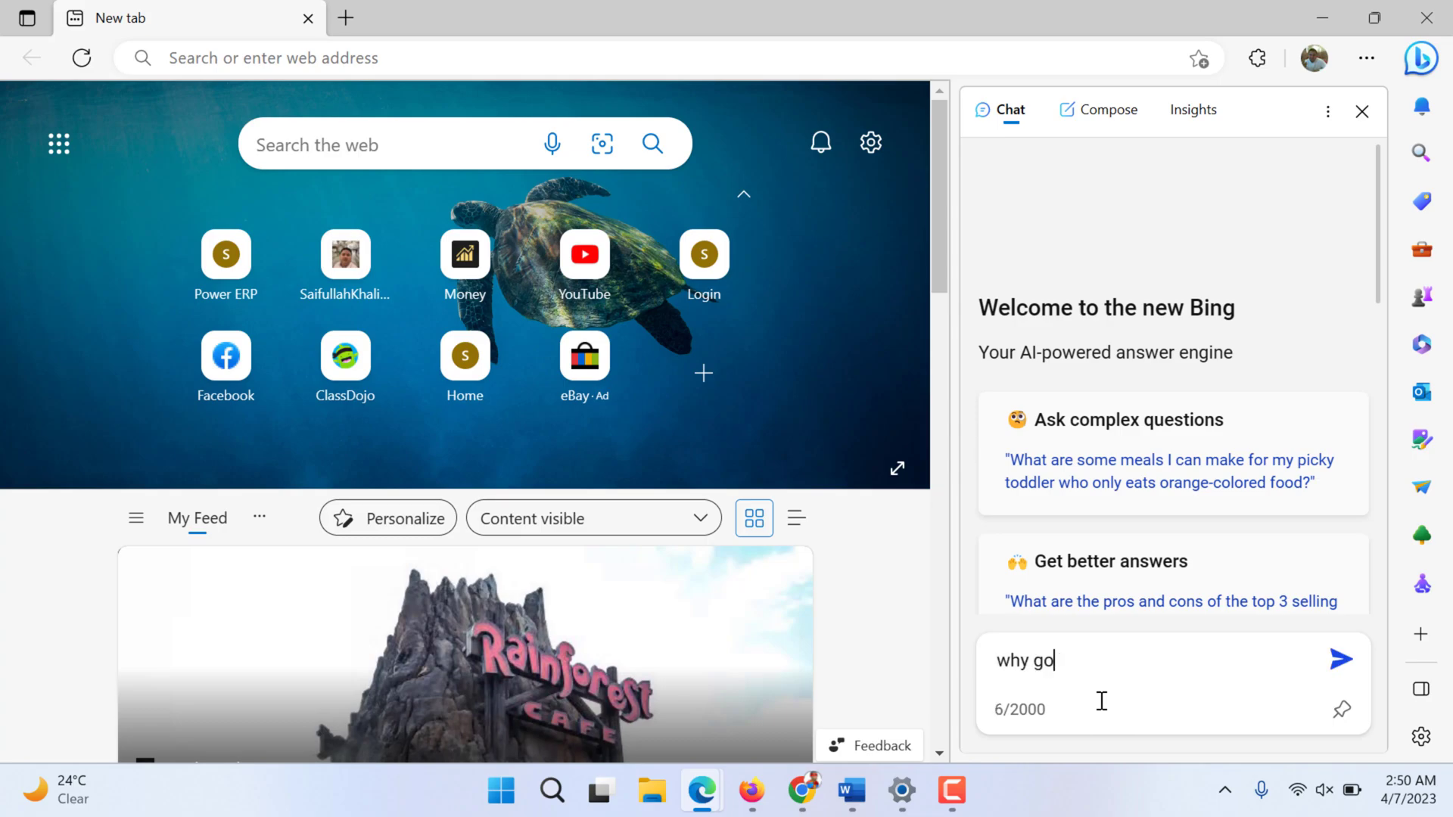
key(BackSpace)
key(BackSpace)
key(BackSpace)
text(God c)
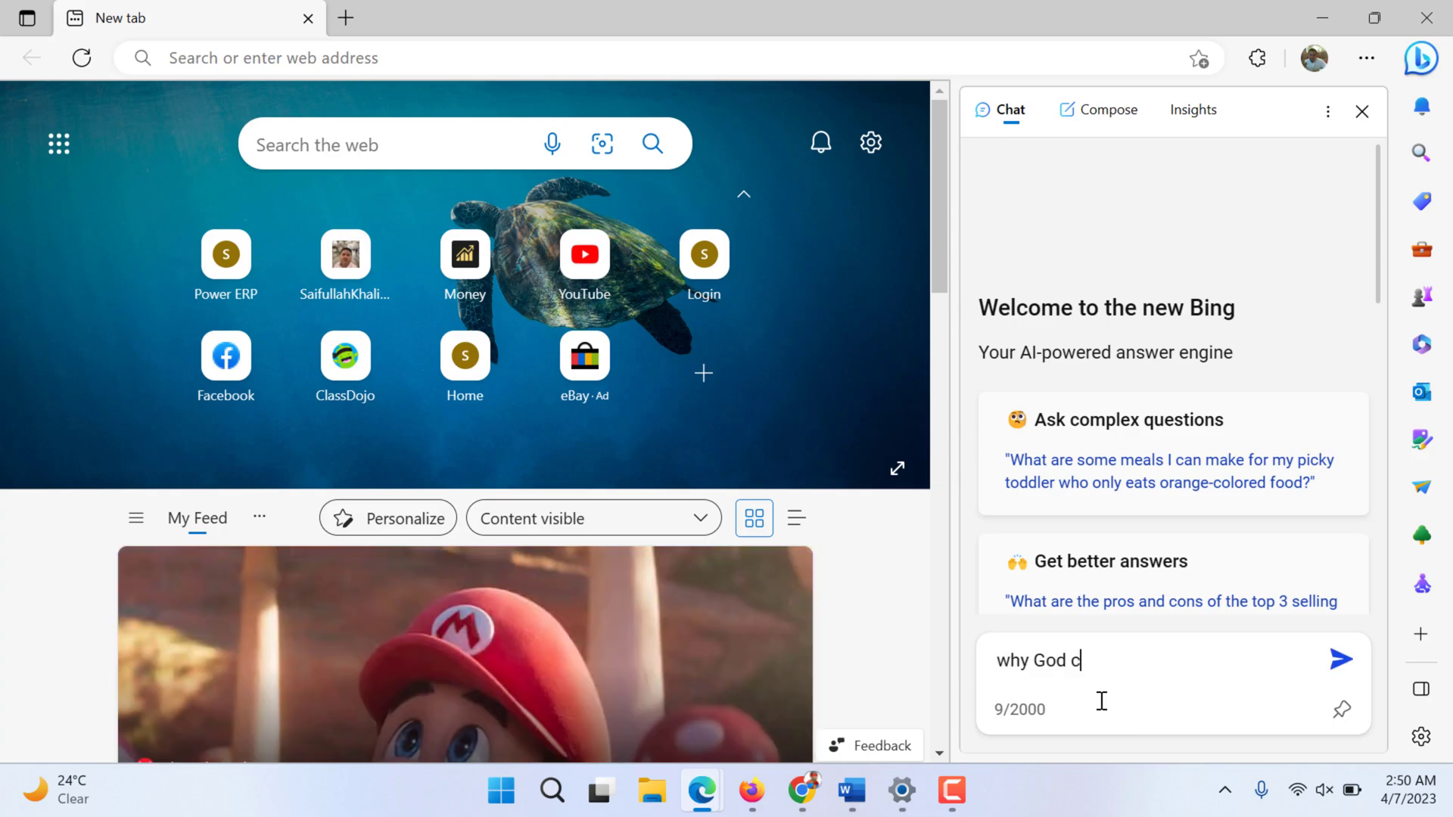
text(reated animals wih)
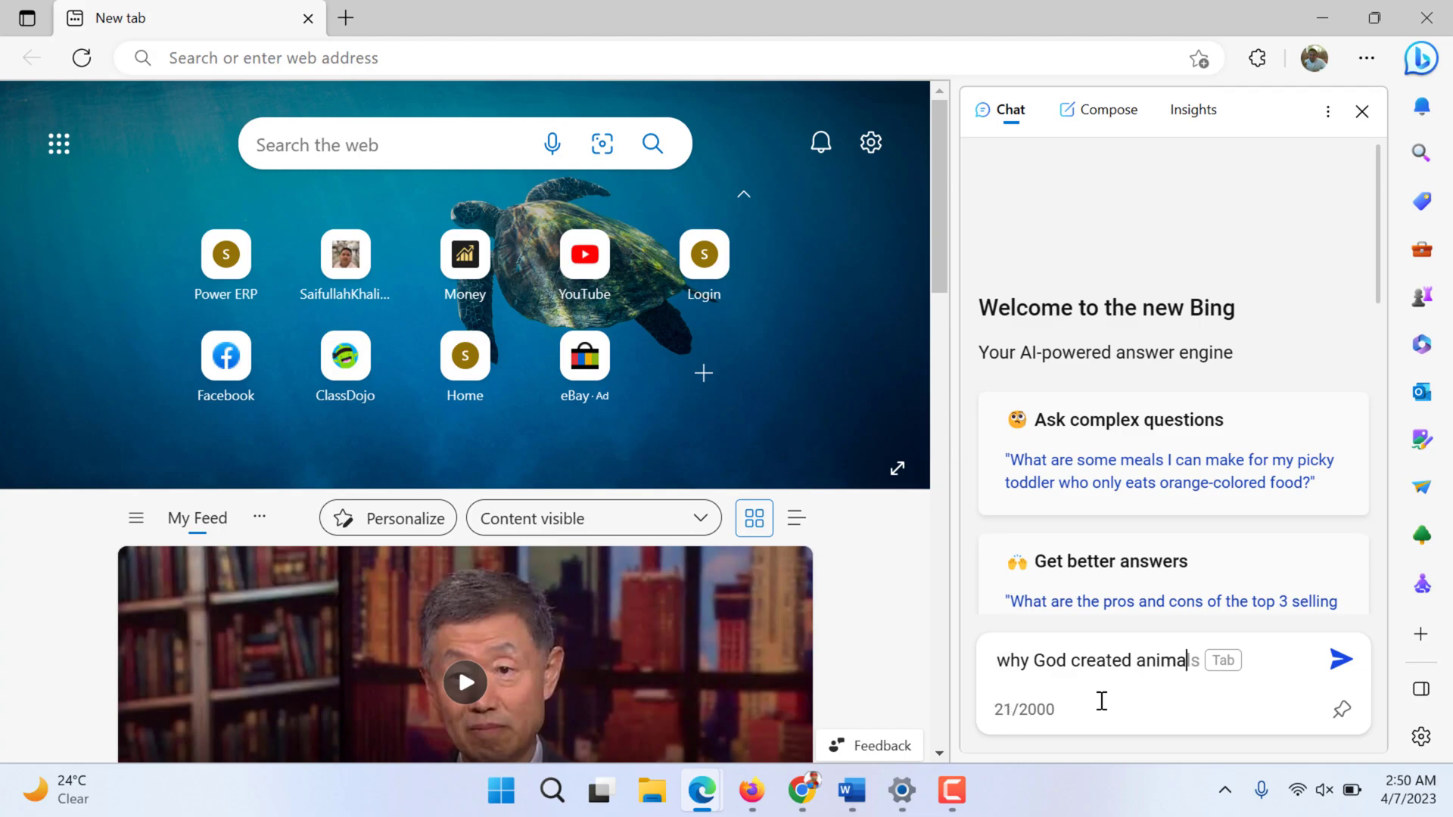
key(BackSpace)
text(th)
key(BackSpace)
key(BackSpace)
key(BackSpace)
key(BackSpace)
key(BackSpace)
key(BackSpace)
key(BackSpace)
key(BackSpace)
key(BackSpace)
key(BackSpace)
key(BackSpace)
key(BackSpace)
key(BackSpace)
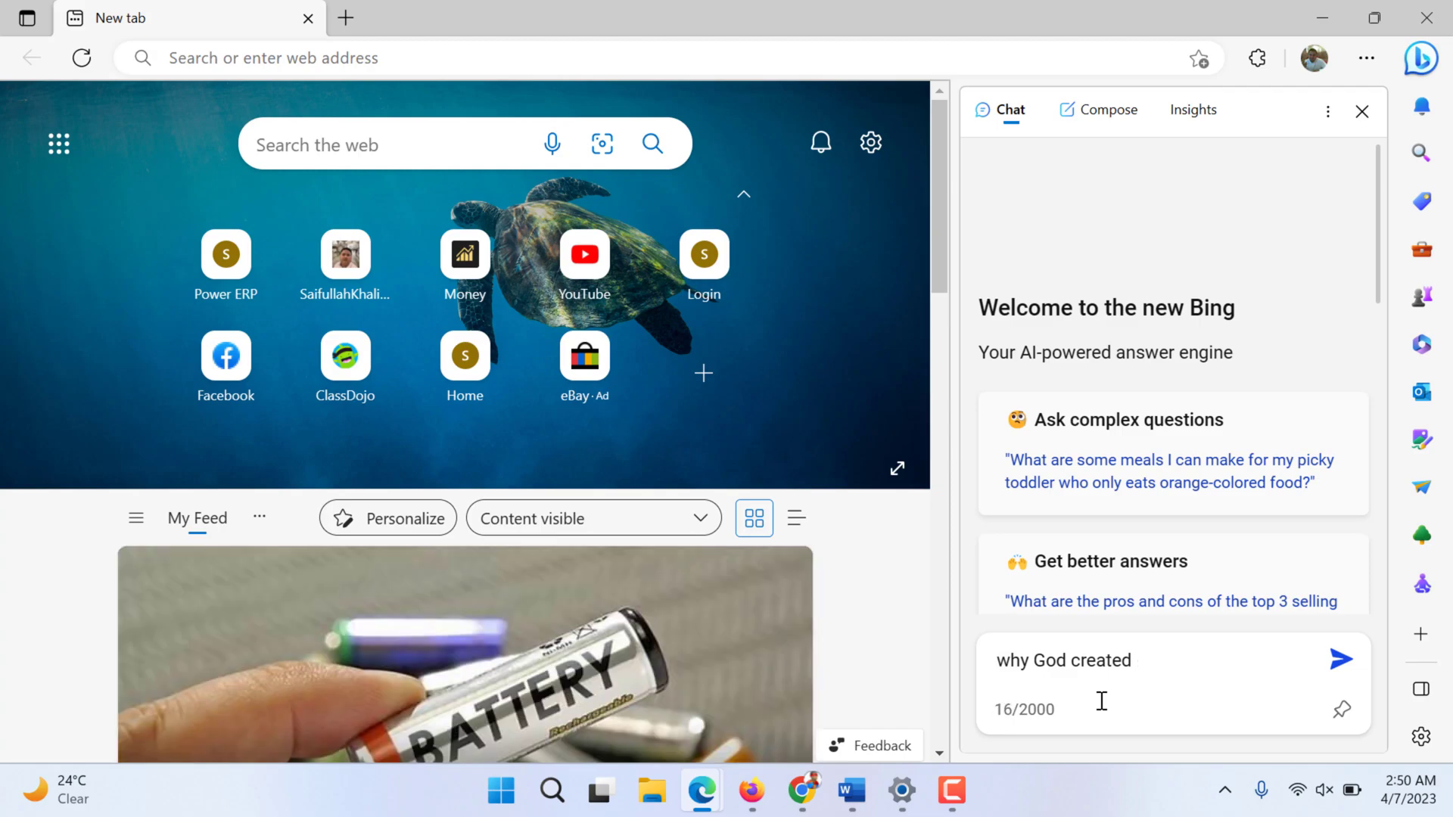
text(snakes to kil)
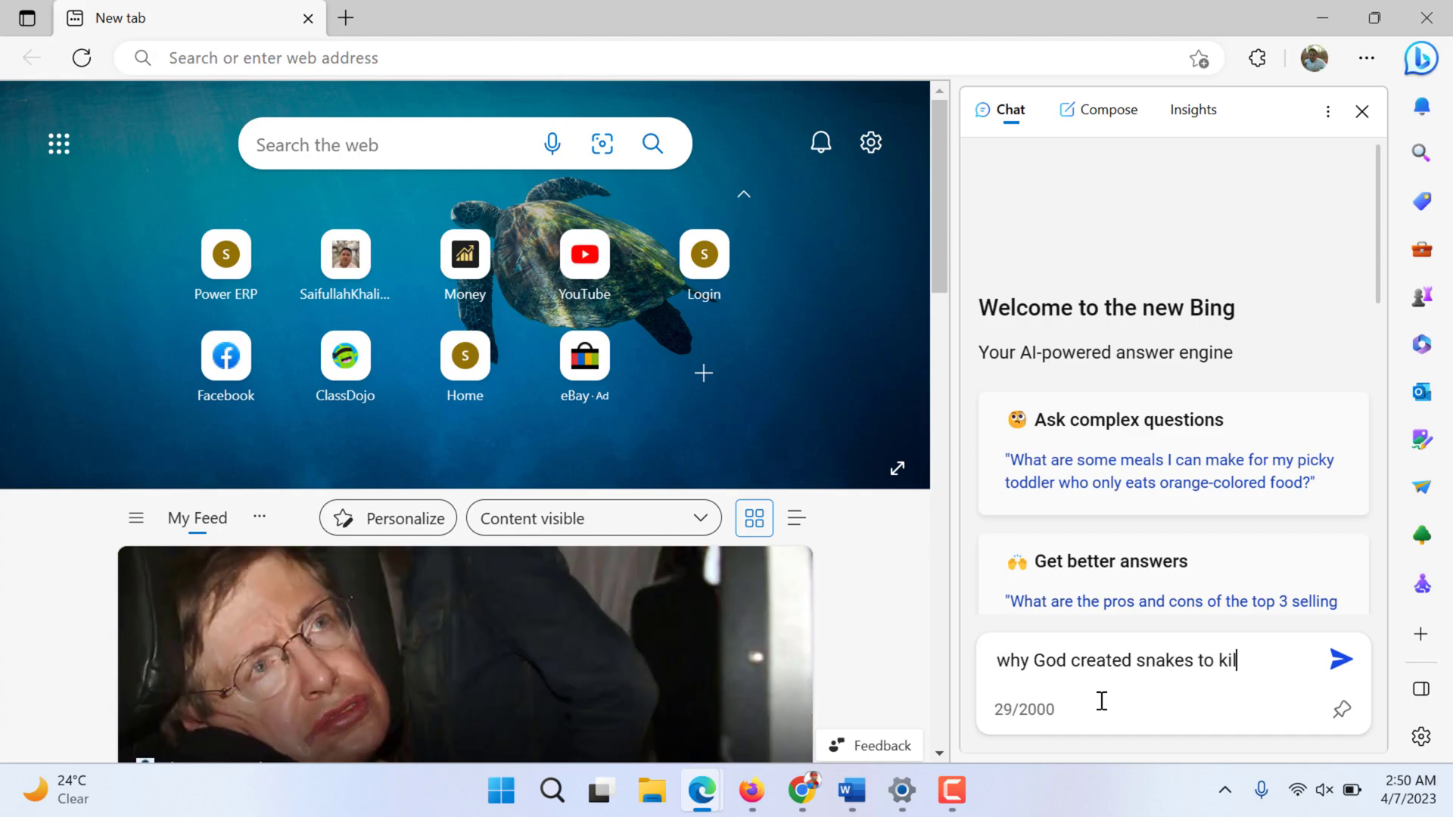
text(l humans?)
- Send the snake question and scroll up to read Bing's answer with its sources
key(Return)
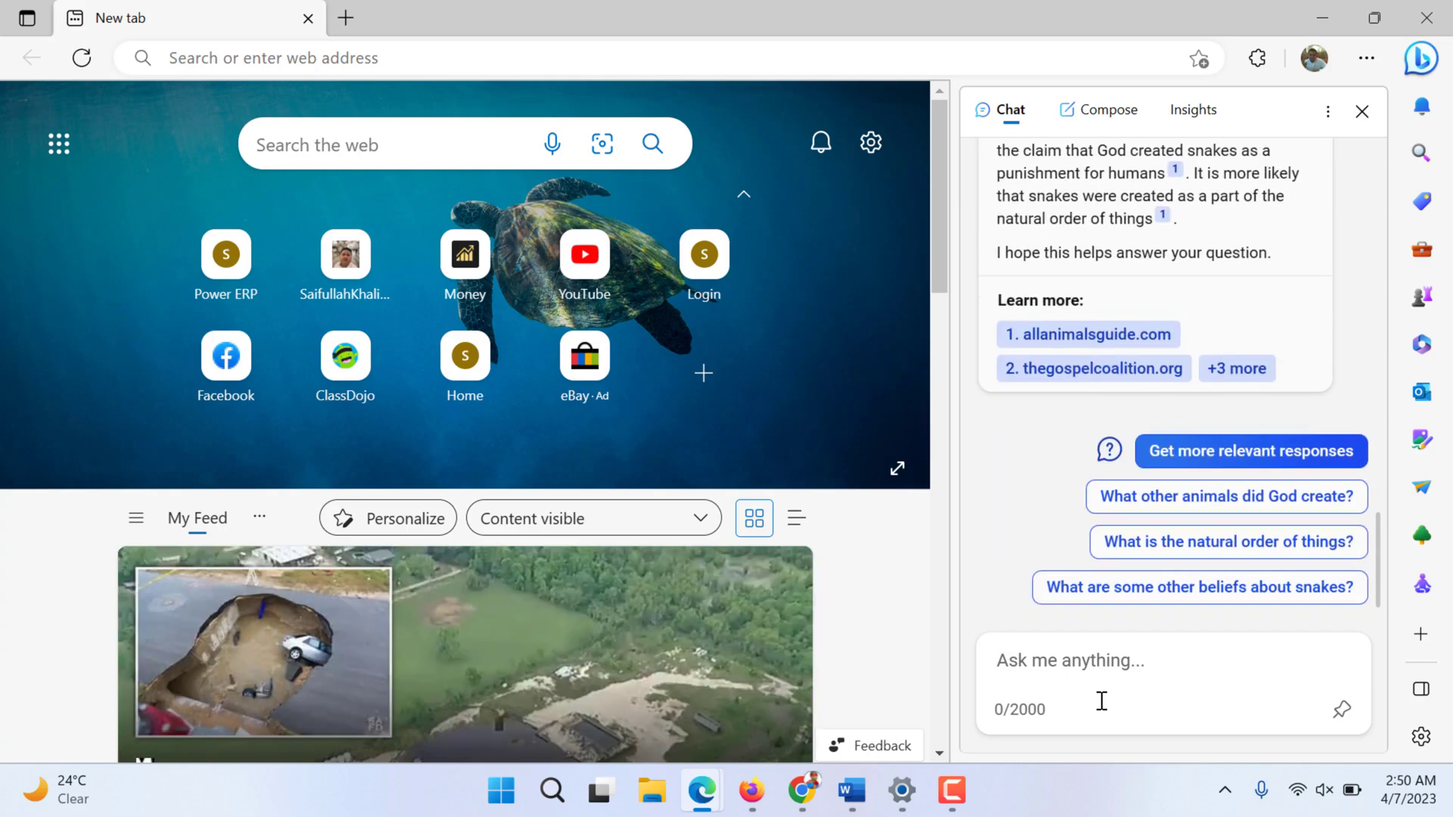
scroll(1015, 428, up, 3)
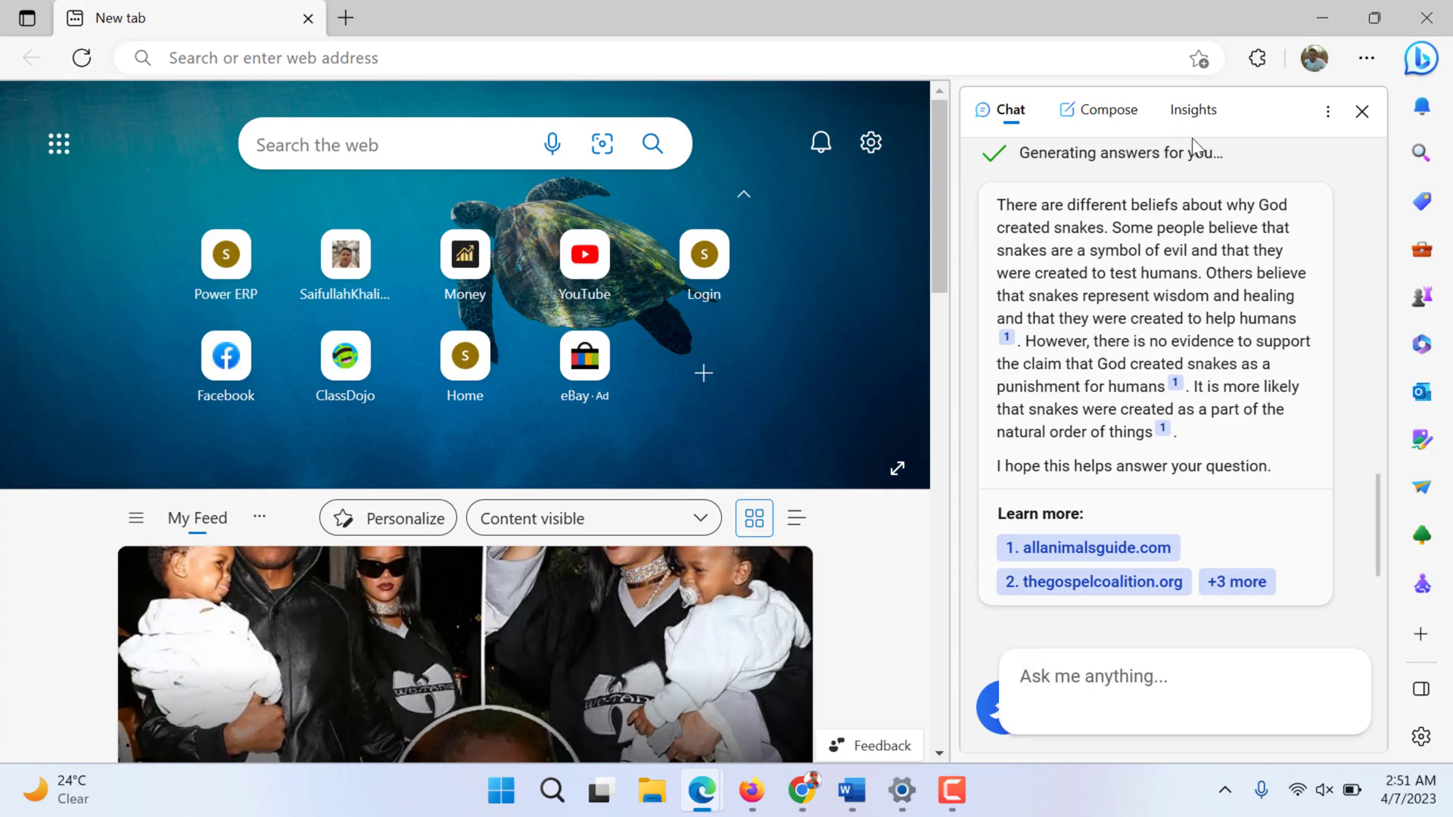
- Show the Insights tab and browse its trending searches and suggested videos
click(1196, 121)
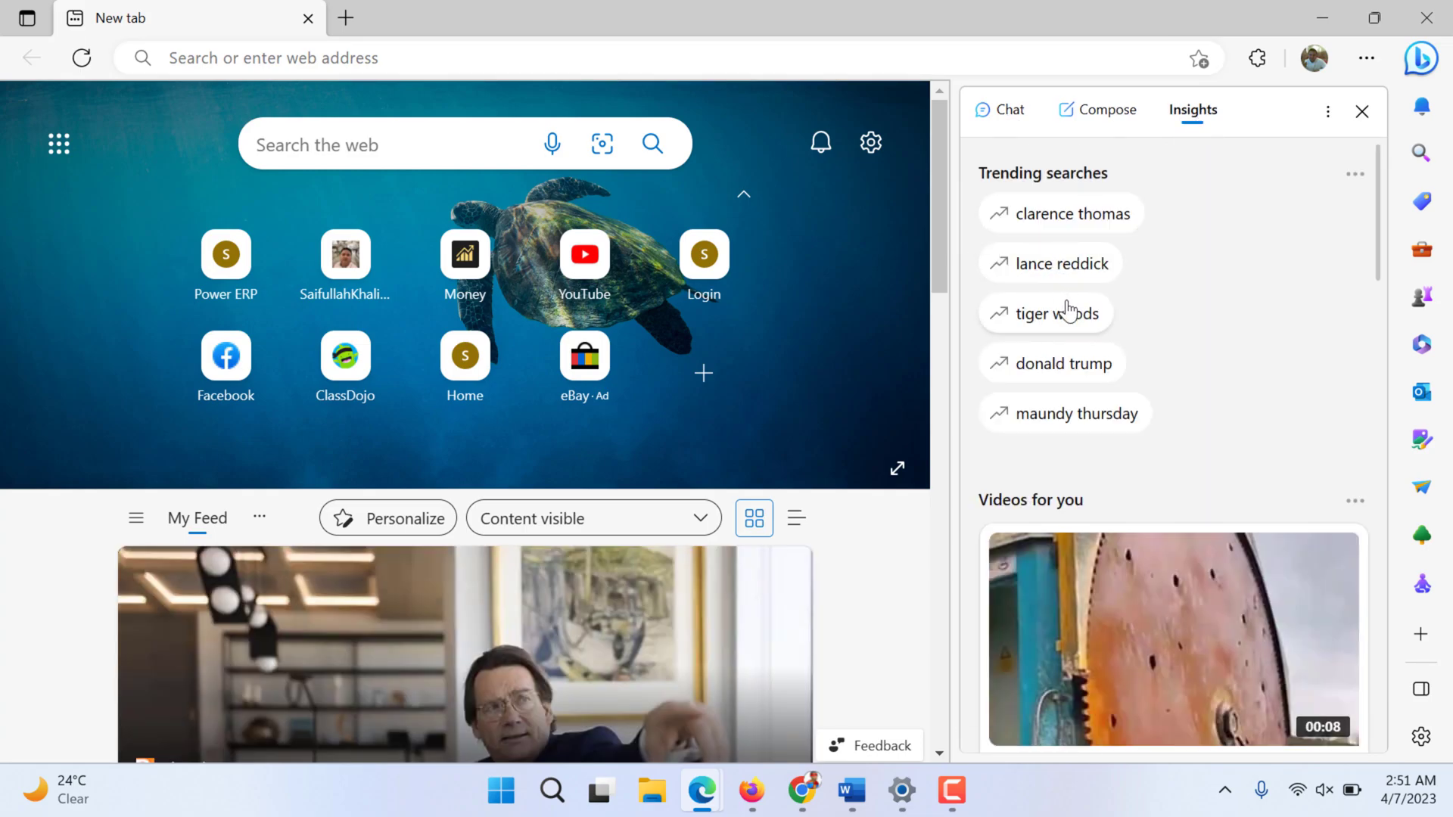
scroll(1068, 311, down, 4)
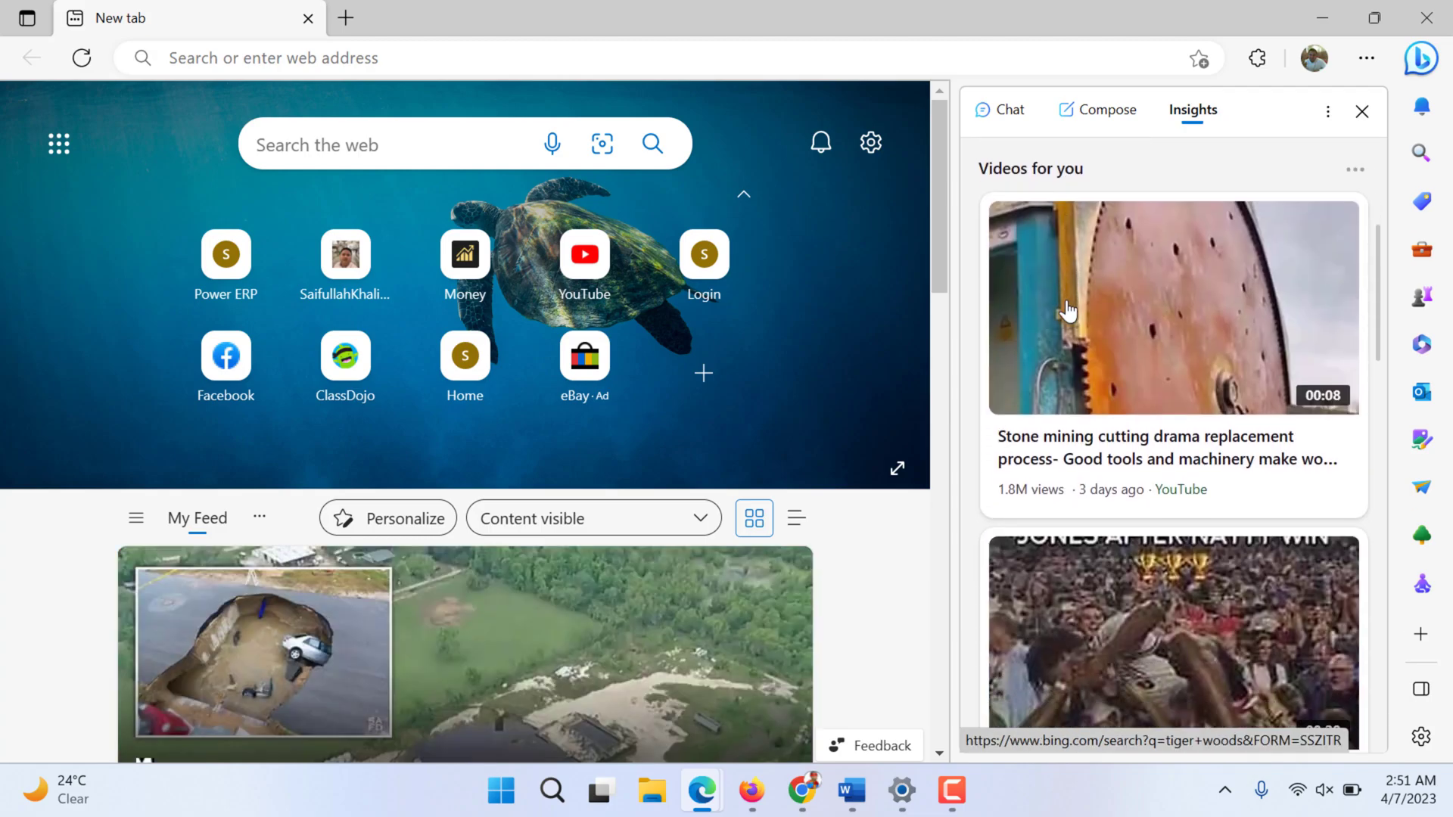
scroll(1067, 310, down, 5)
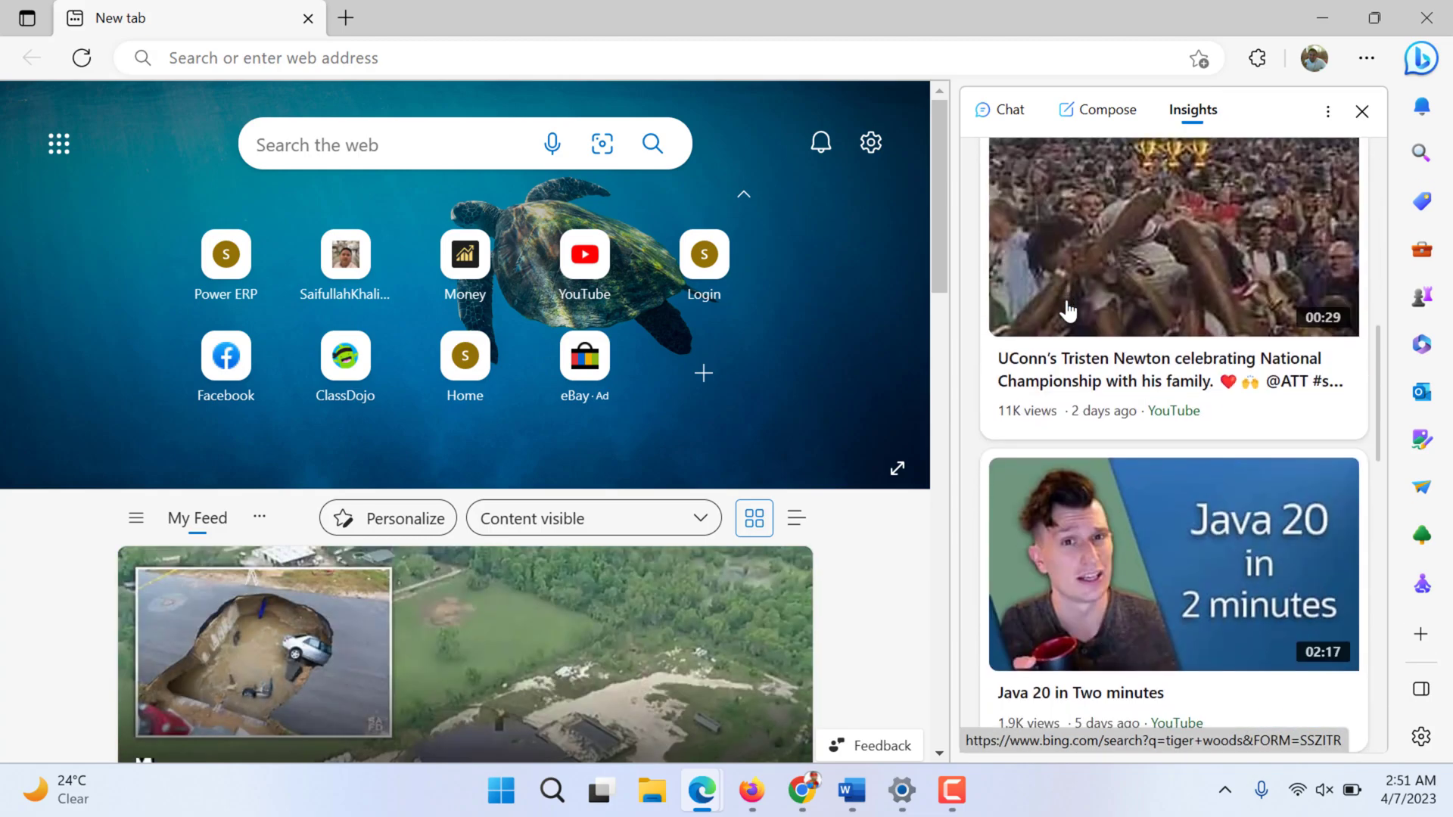
scroll(1067, 310, down, 12)
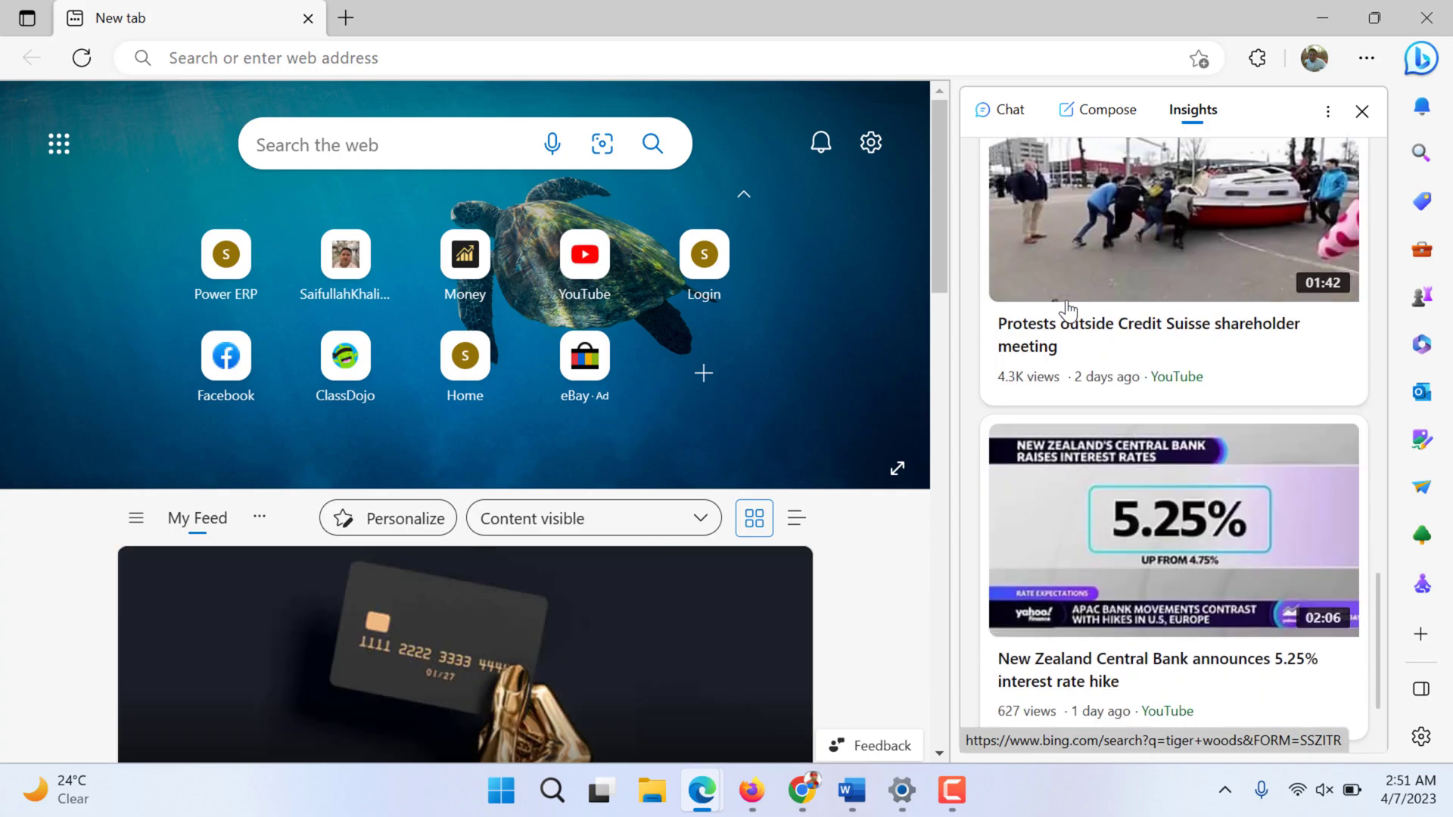
scroll(1067, 310, down, 2)
scroll(1068, 312, up, 20)
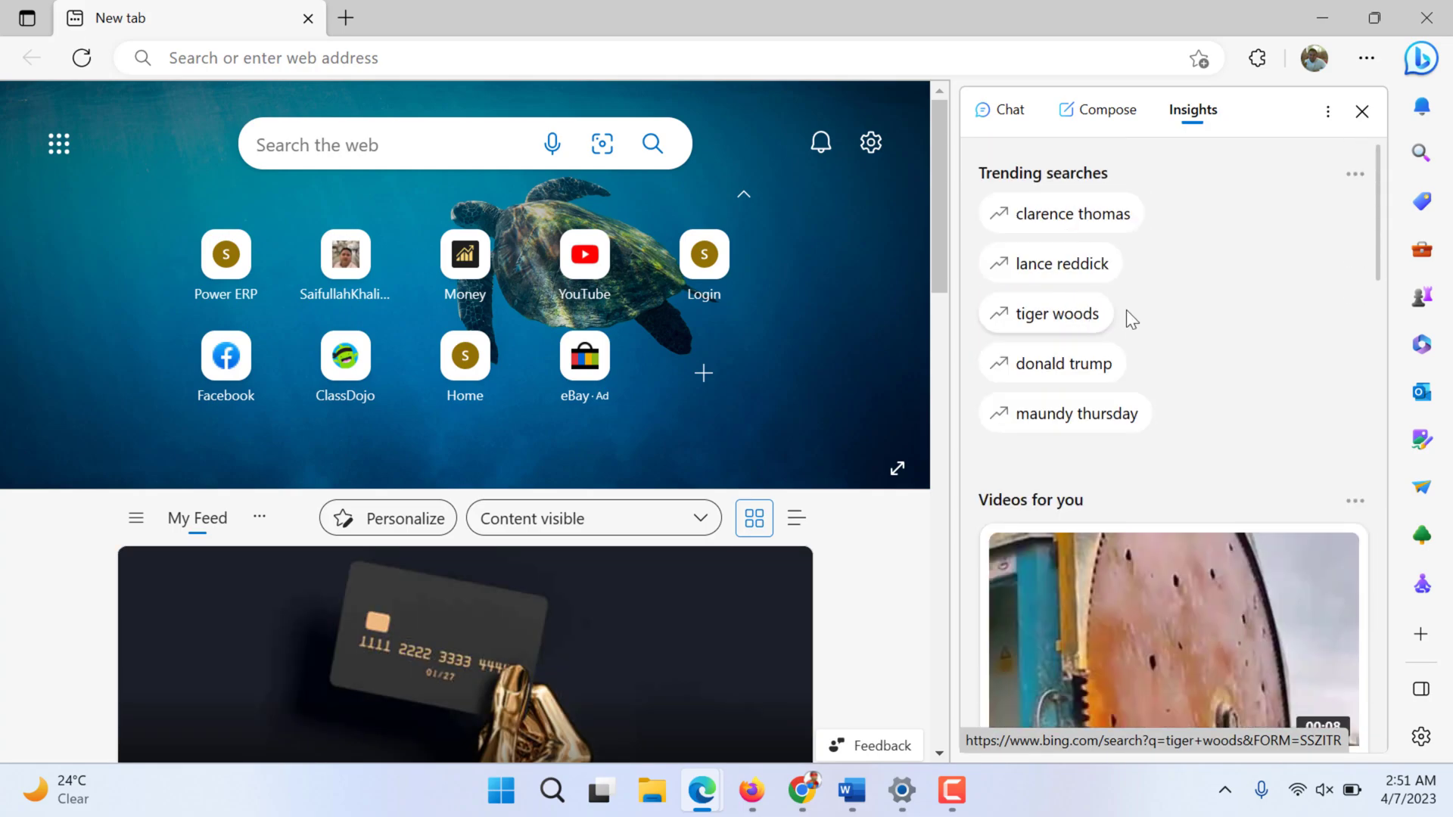
- Search the 'donald trump' trend, browse the results, then close and reopen the Bing sidebar
click(1063, 368)
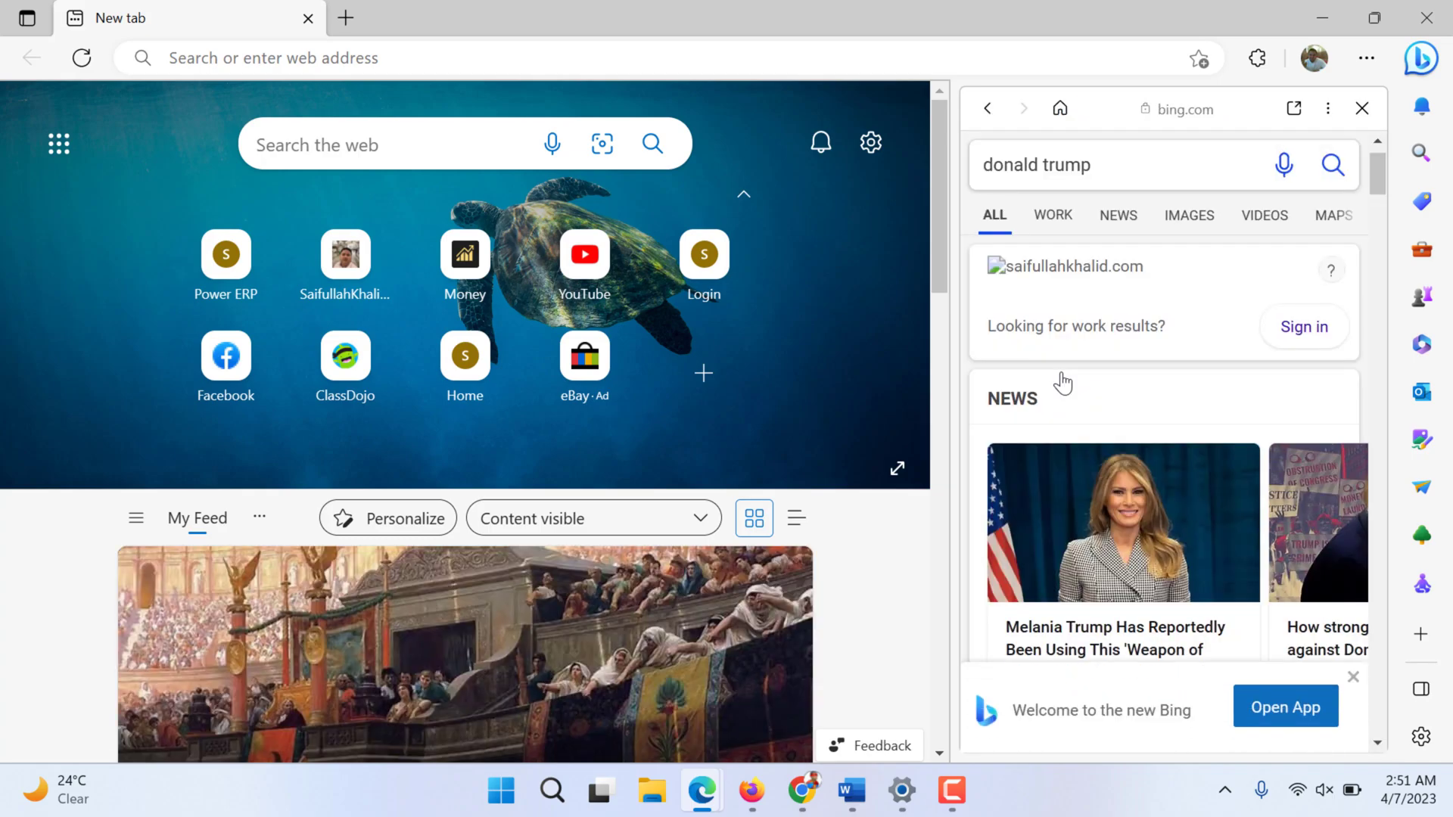
scroll(1064, 383, down, 6)
scroll(1064, 384, up, 8)
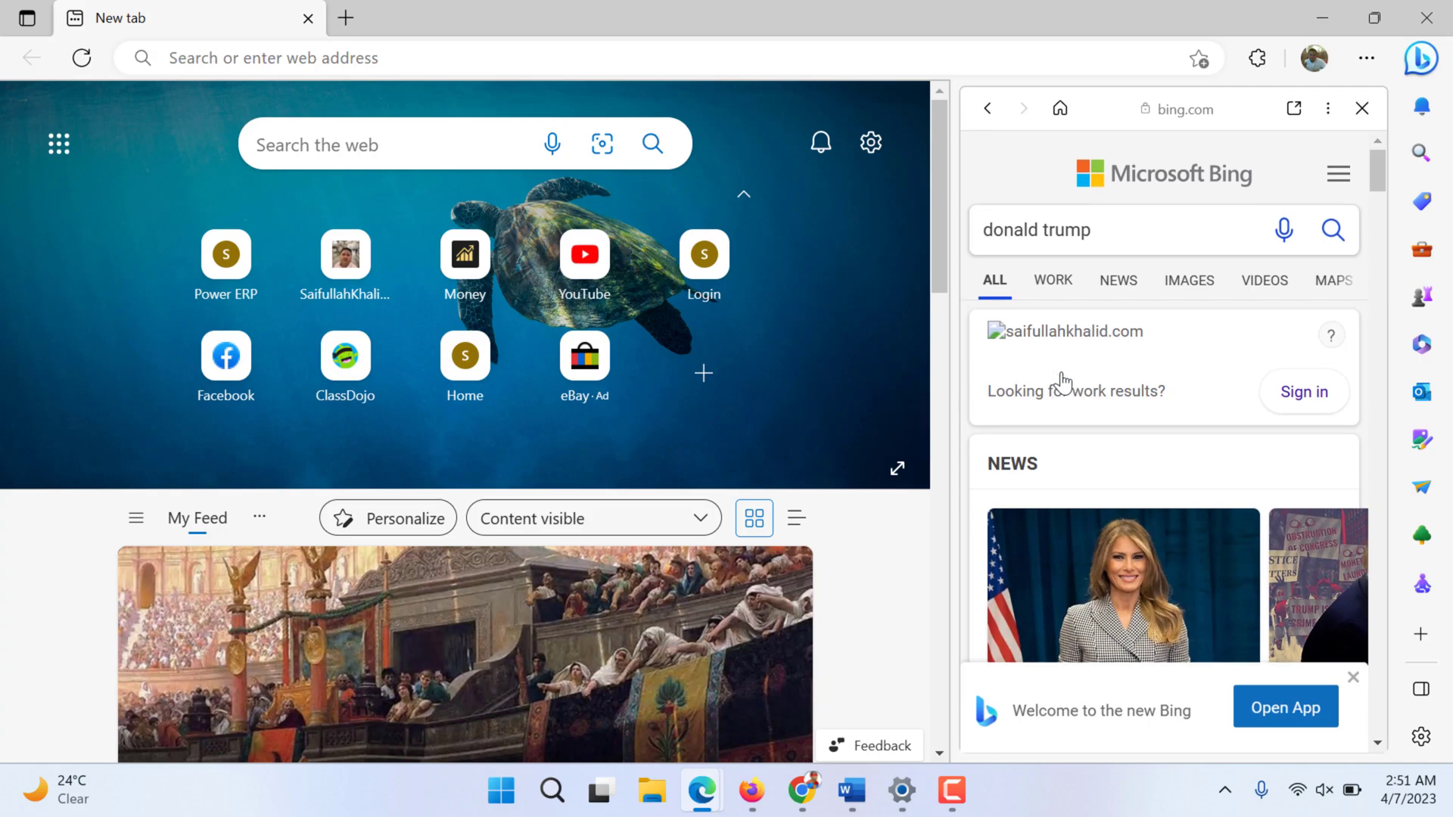
scroll(1063, 384, down, 8)
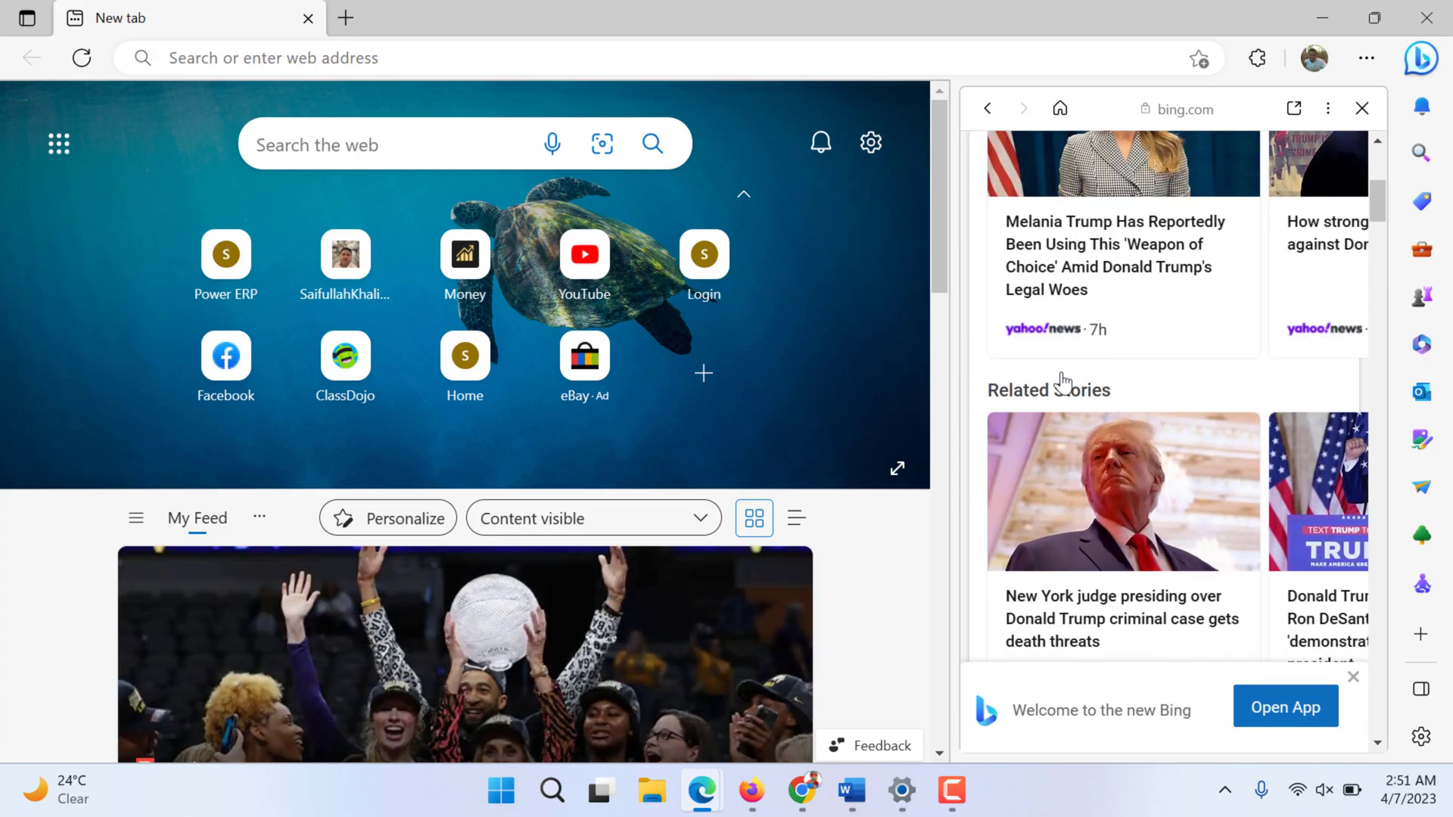
scroll(1063, 384, up, 8)
click(1420, 71)
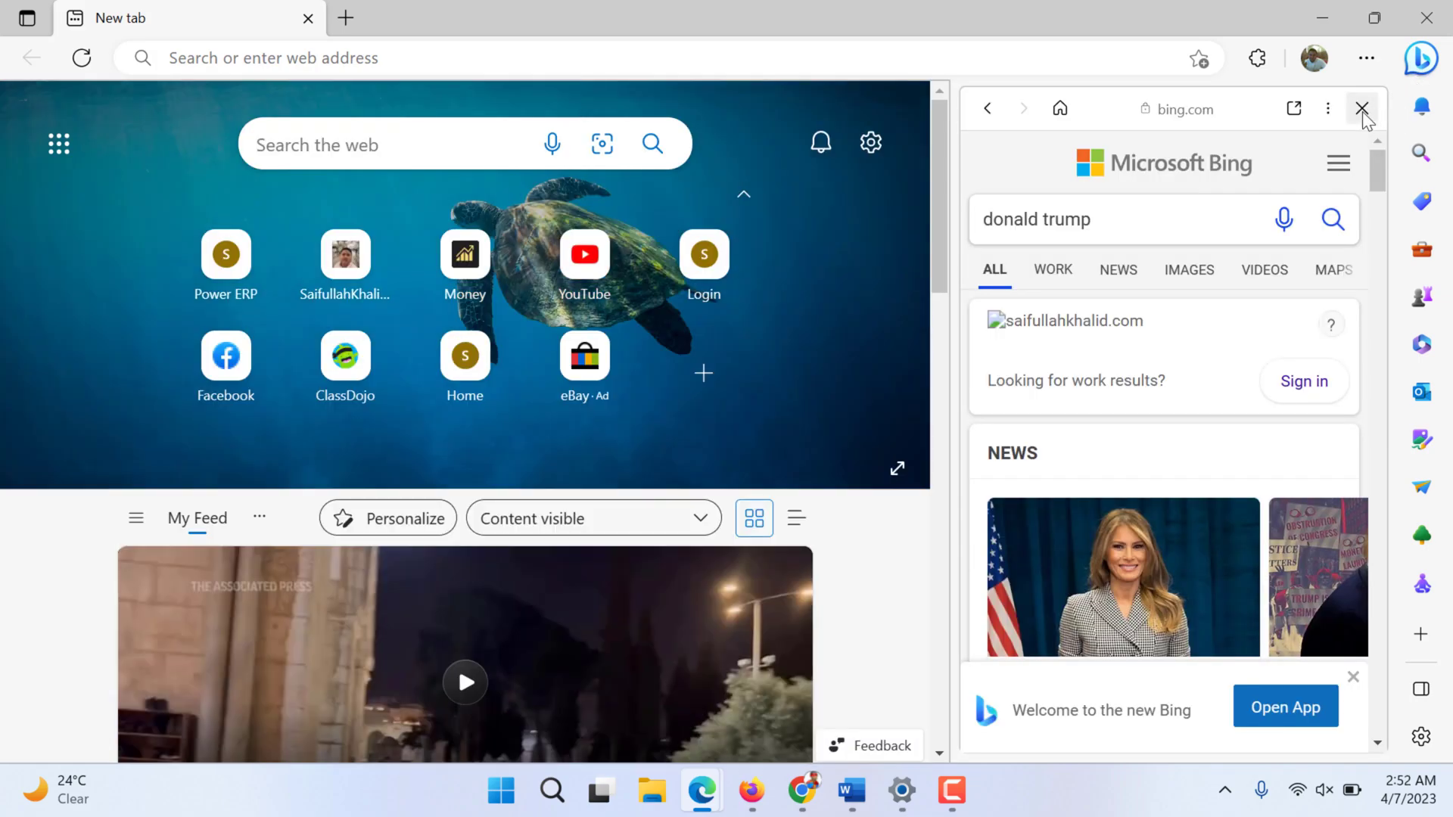
click(1362, 109)
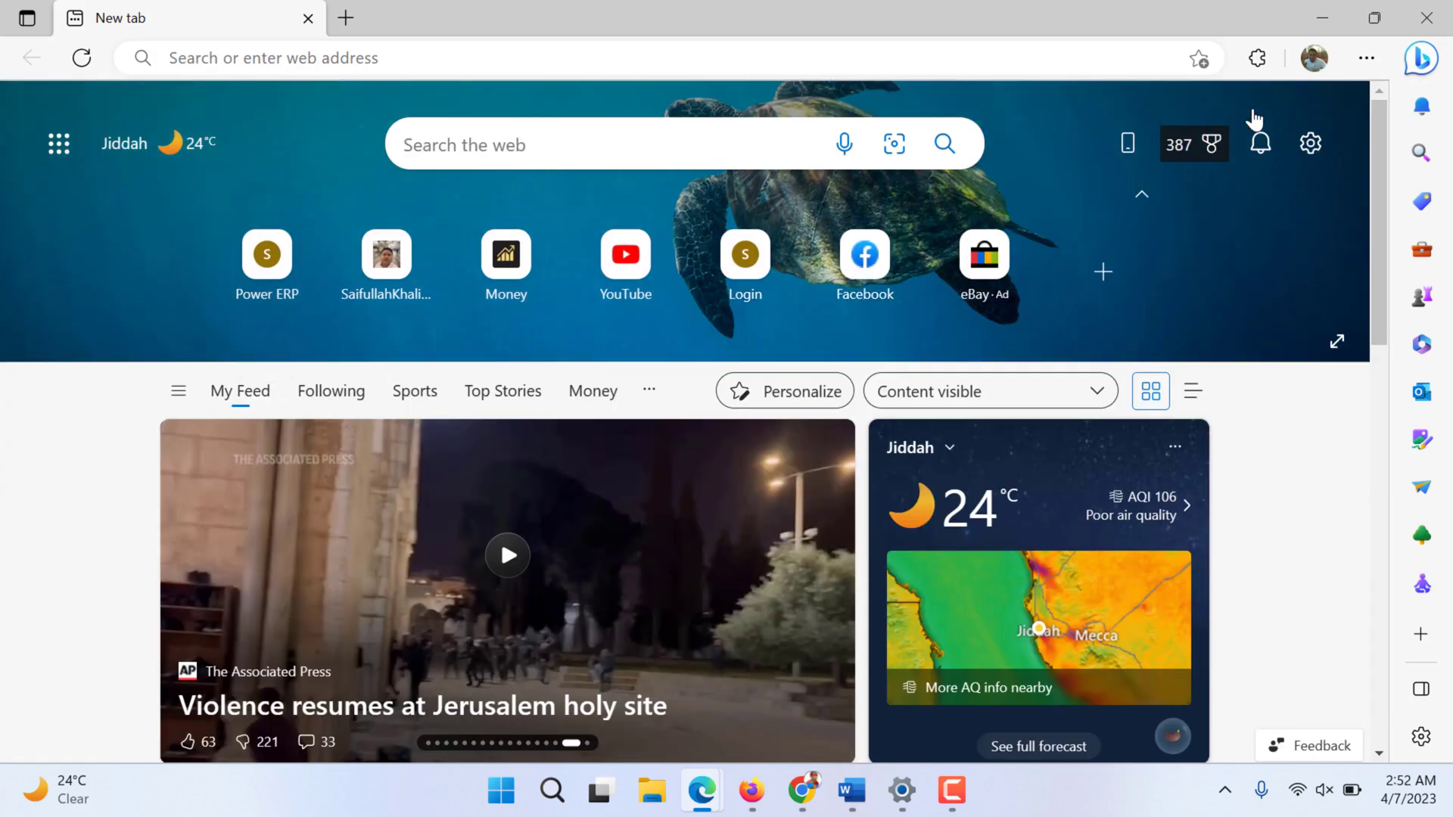
click(1419, 59)
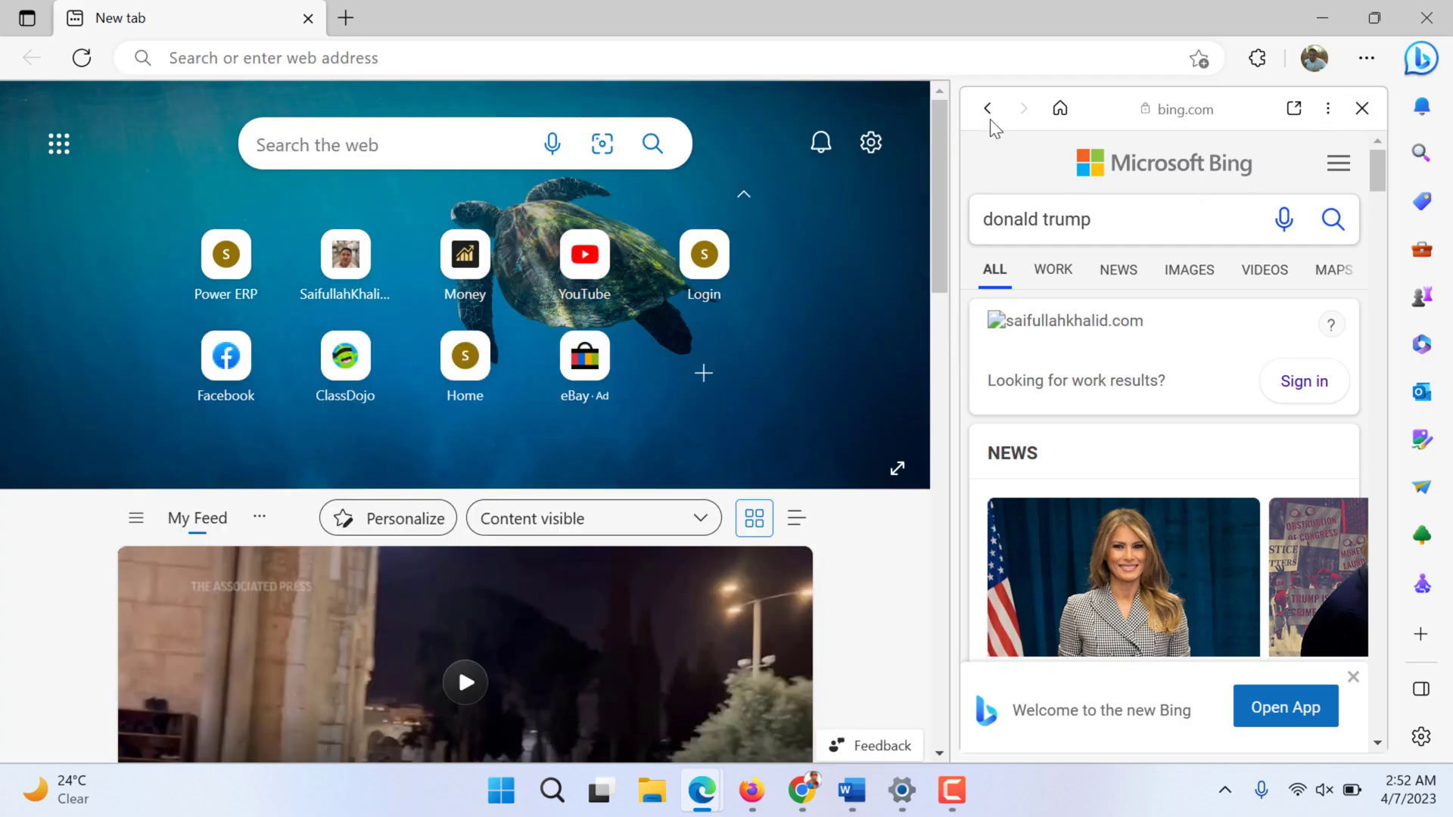
- Enter 'sell software products' as the Compose 'Write about' topic
click(987, 112)
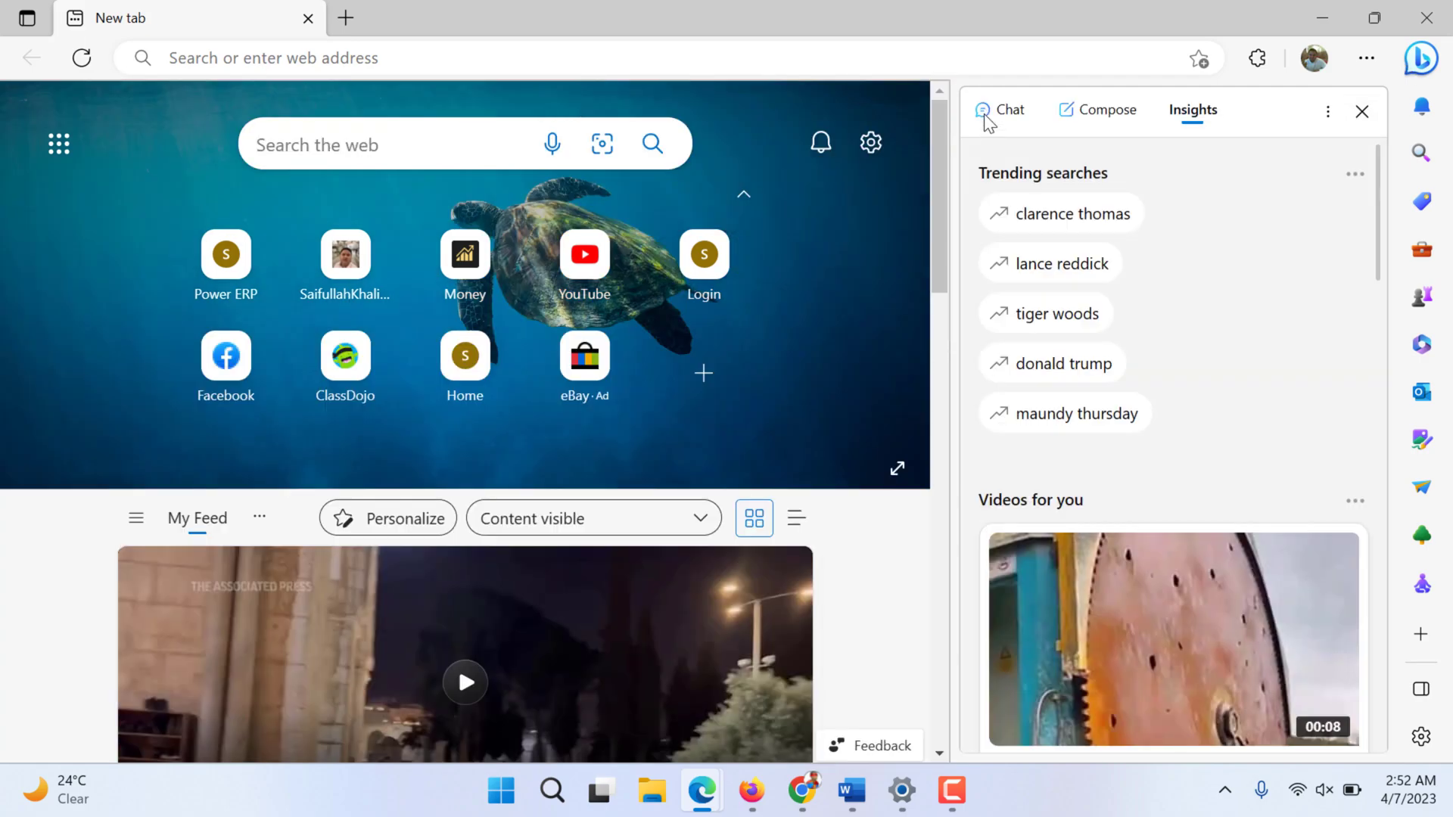
click(1097, 115)
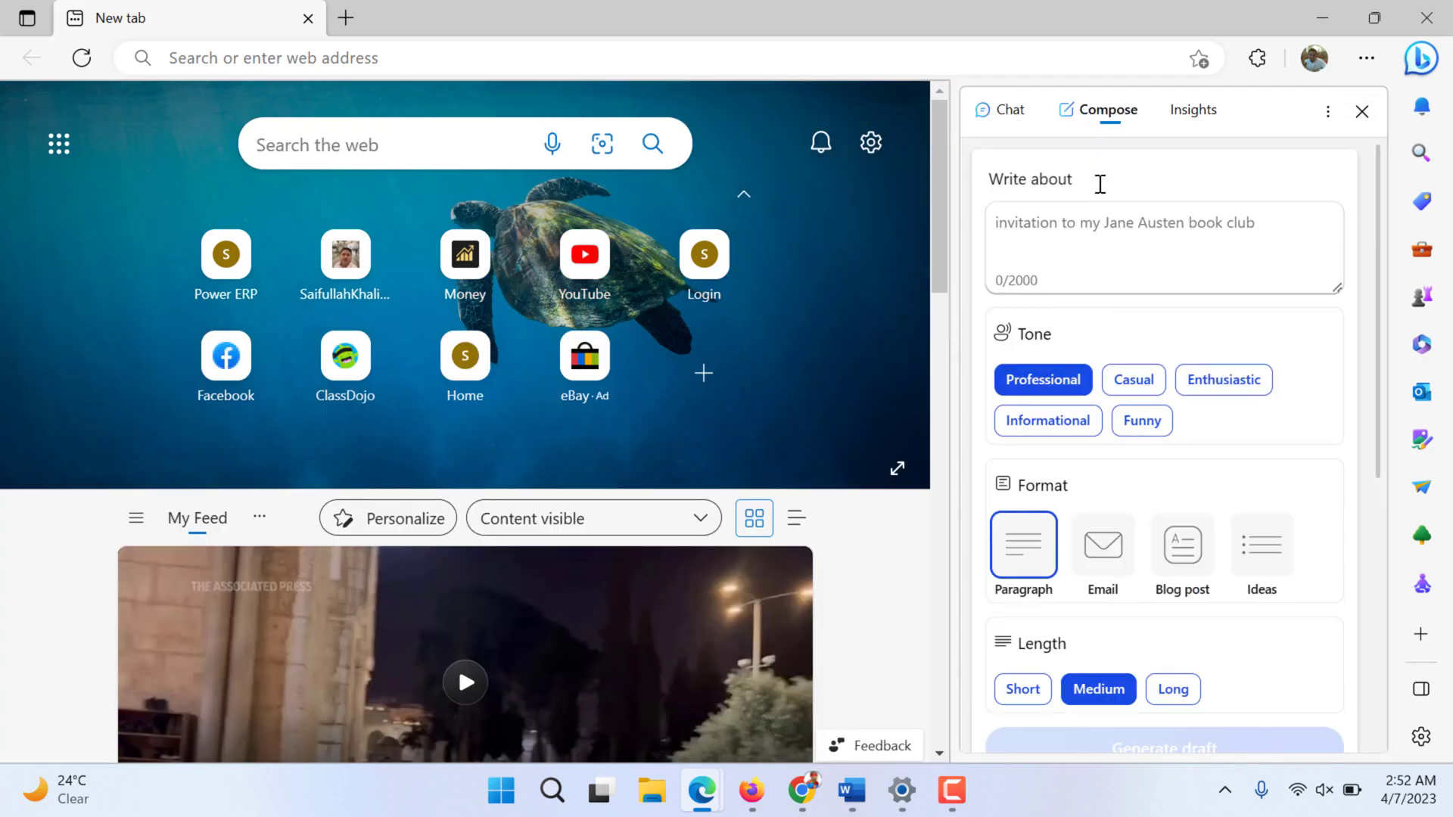
click(1071, 243)
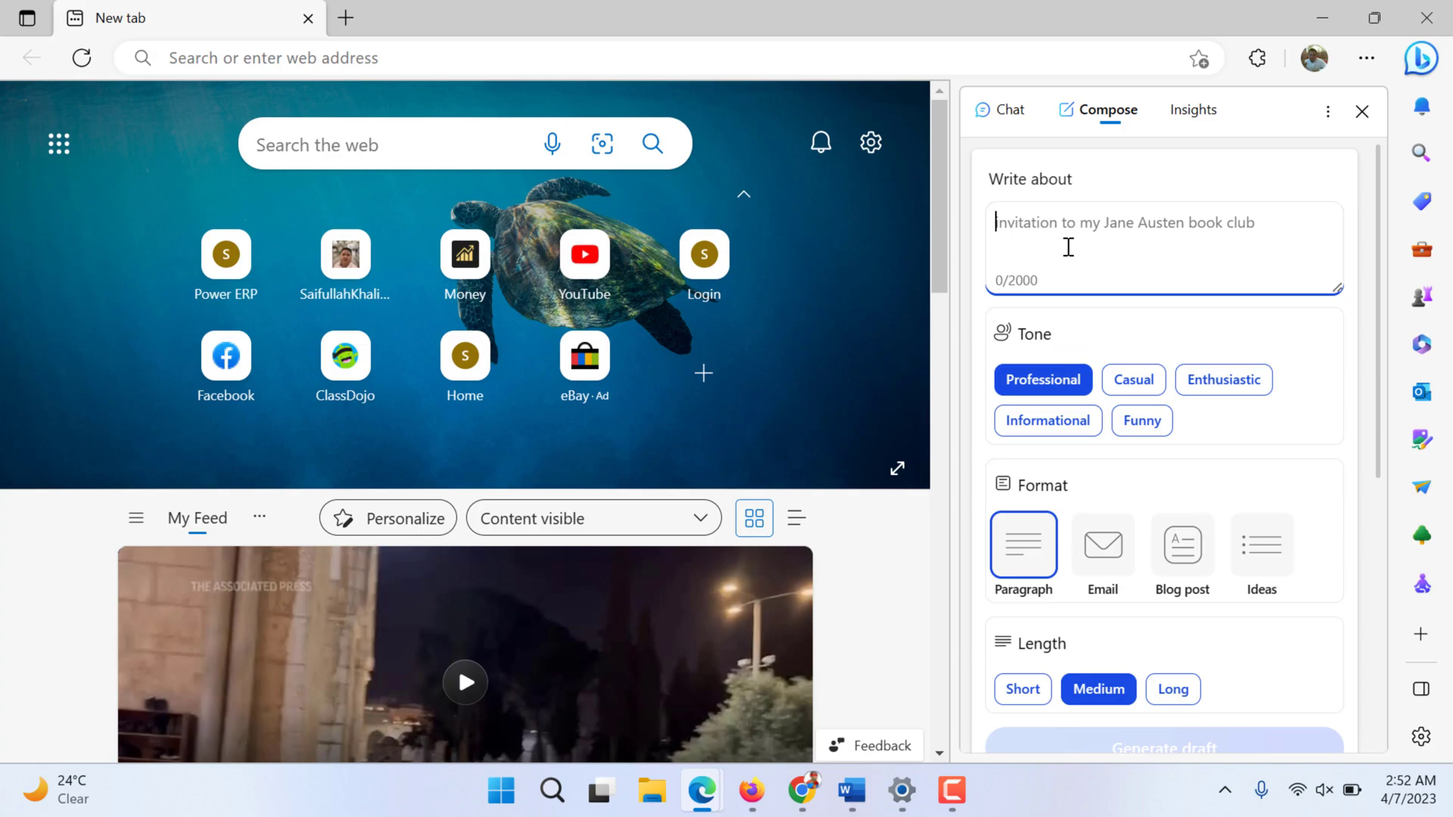
text(sell pro)
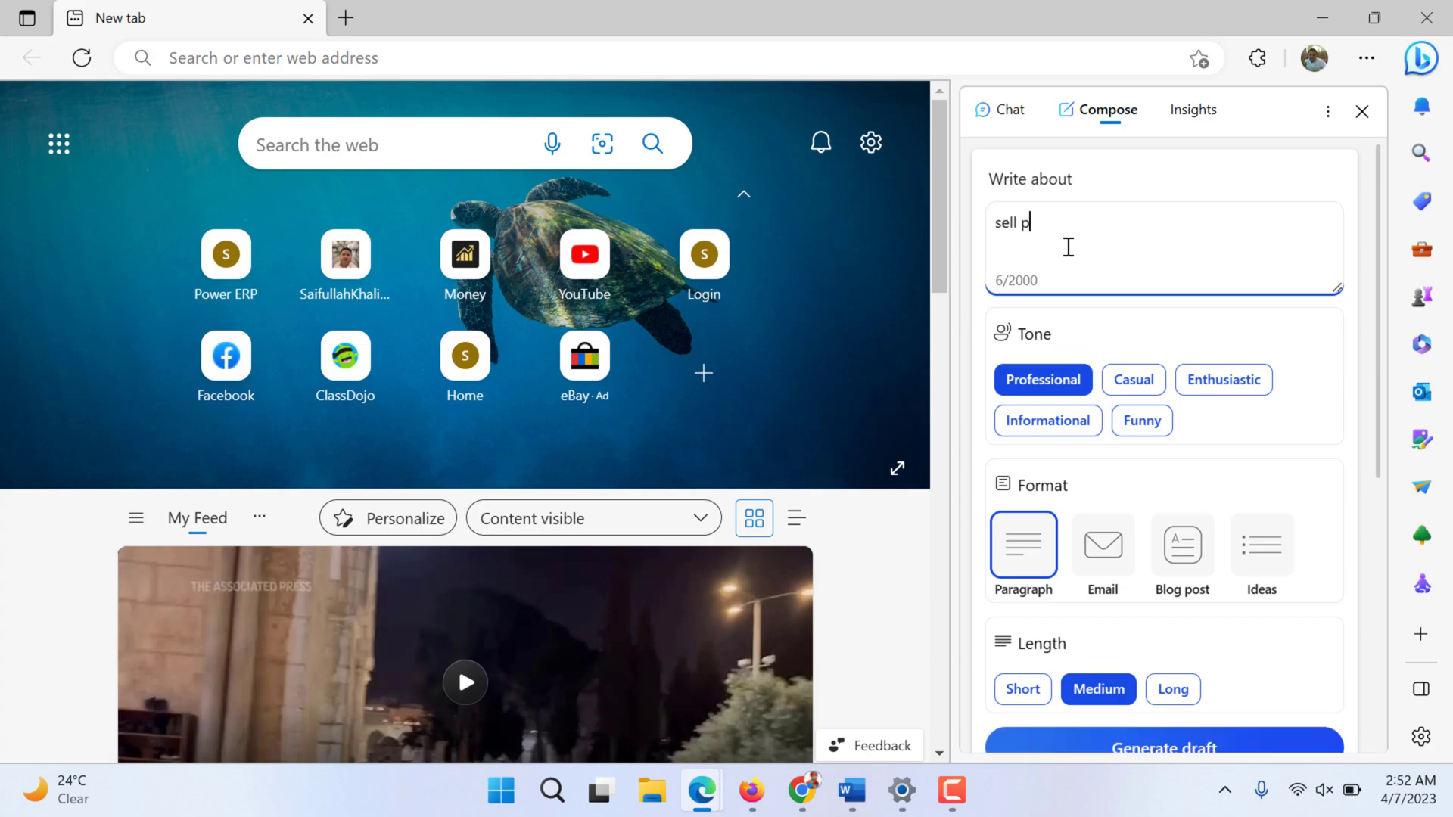
key(BackSpace)
key(BackSpace)
key(BackSpace)
text(products)
key(BackSpace)
key(BackSpace)
key(BackSpace)
key(BackSpace)
key(BackSpace)
key(BackSpace)
key(BackSpace)
key(BackSpace)
key(BackSpace)
text(software products)
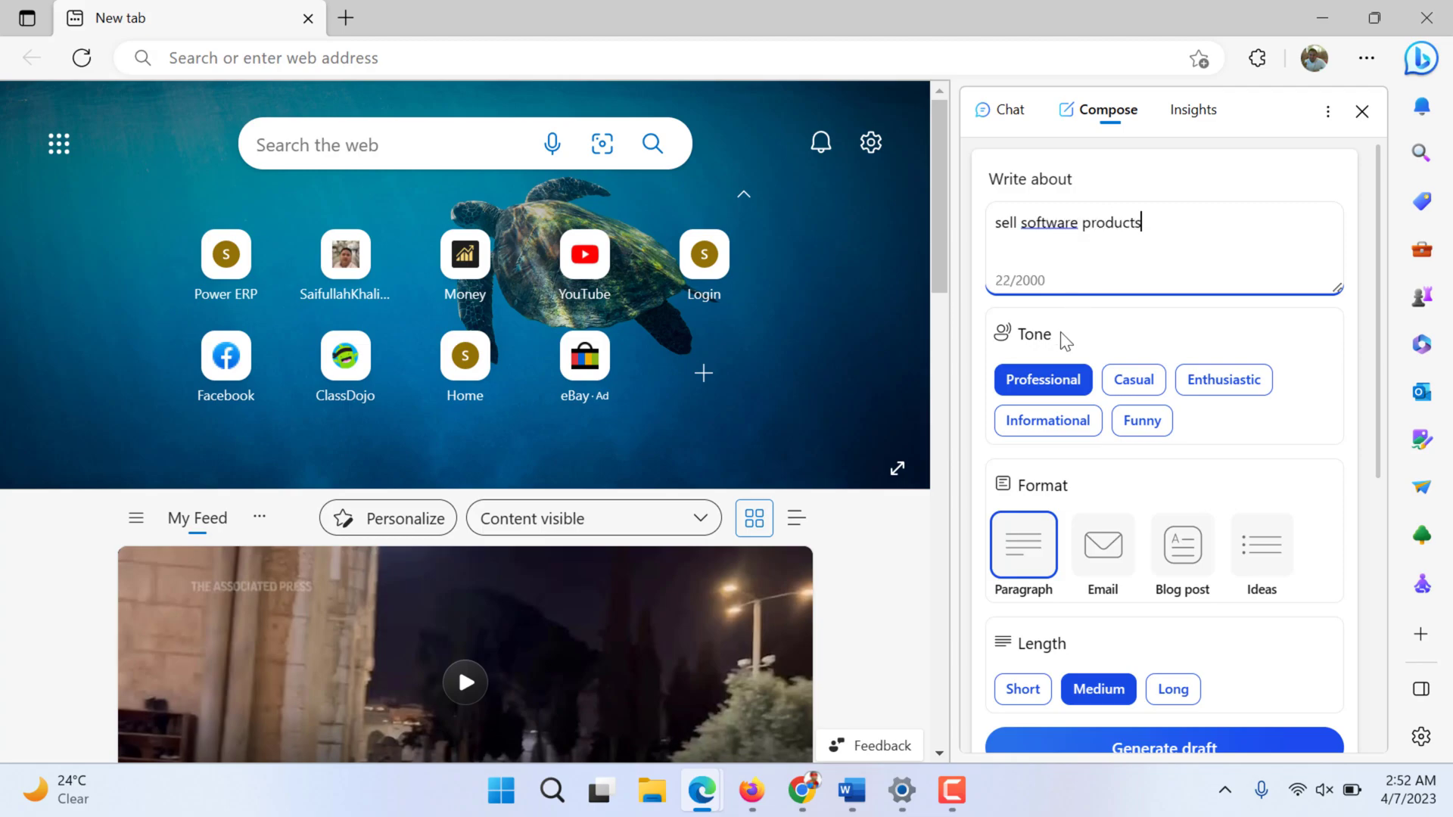
- Choose the Blog post format and generate the draft
scroll(1054, 407, down, 2)
scroll(1054, 408, down, 3)
click(1203, 396)
scroll(1201, 397, down, 3)
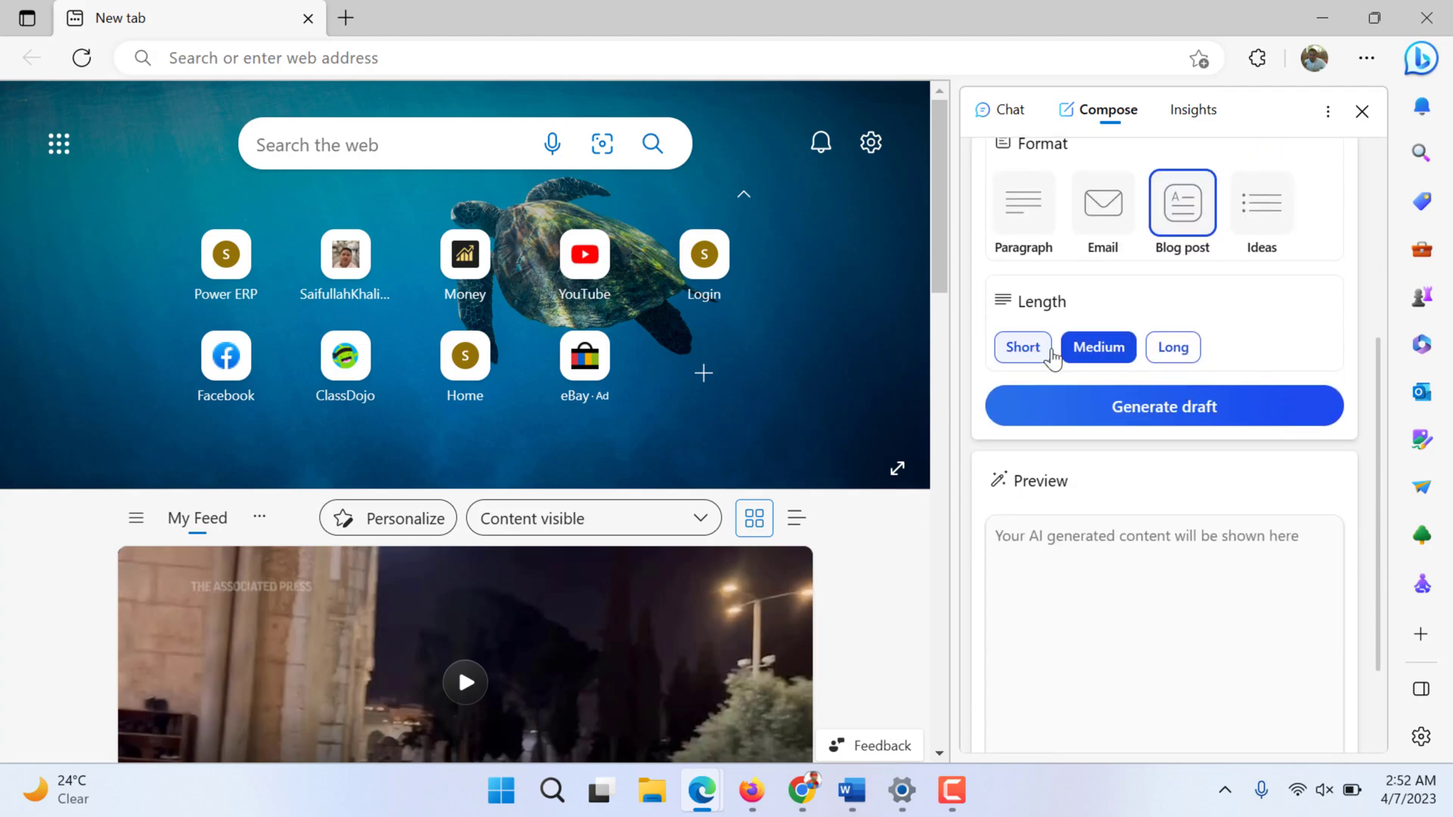
click(1114, 409)
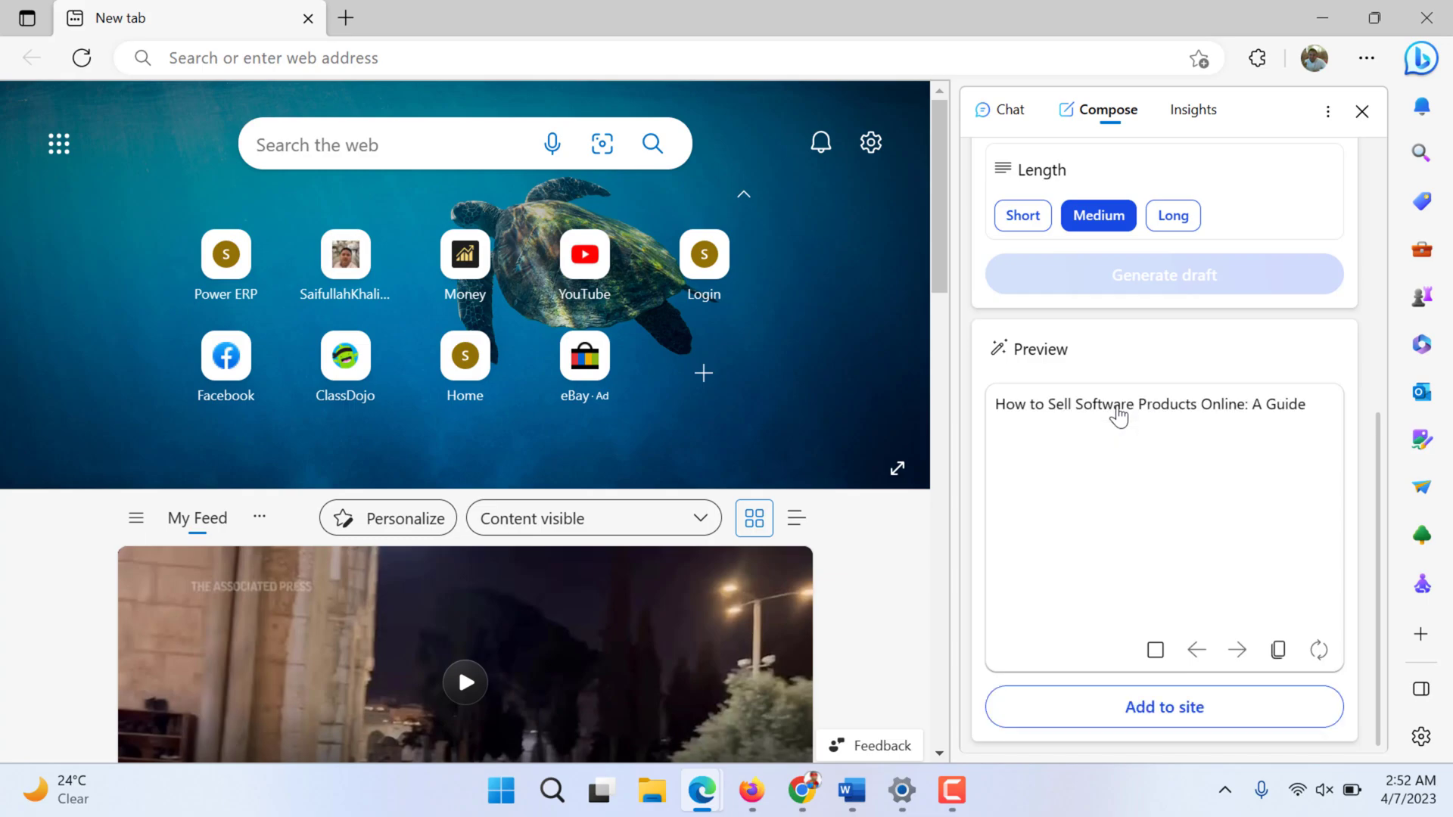
- Open youtube.com in a new tab and show the installed extensions list
click(346, 18)
text(youtu)
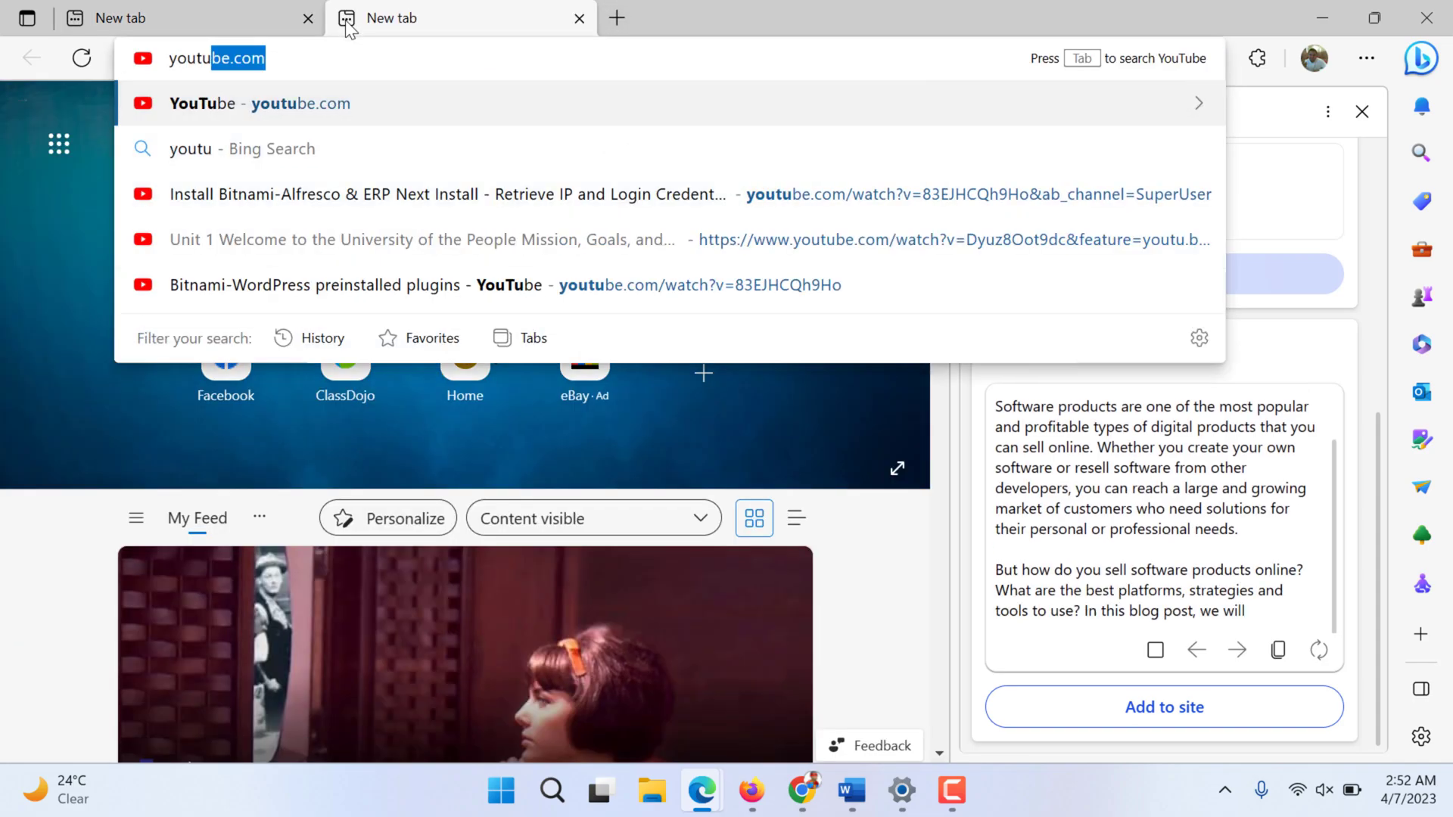
key(Return)
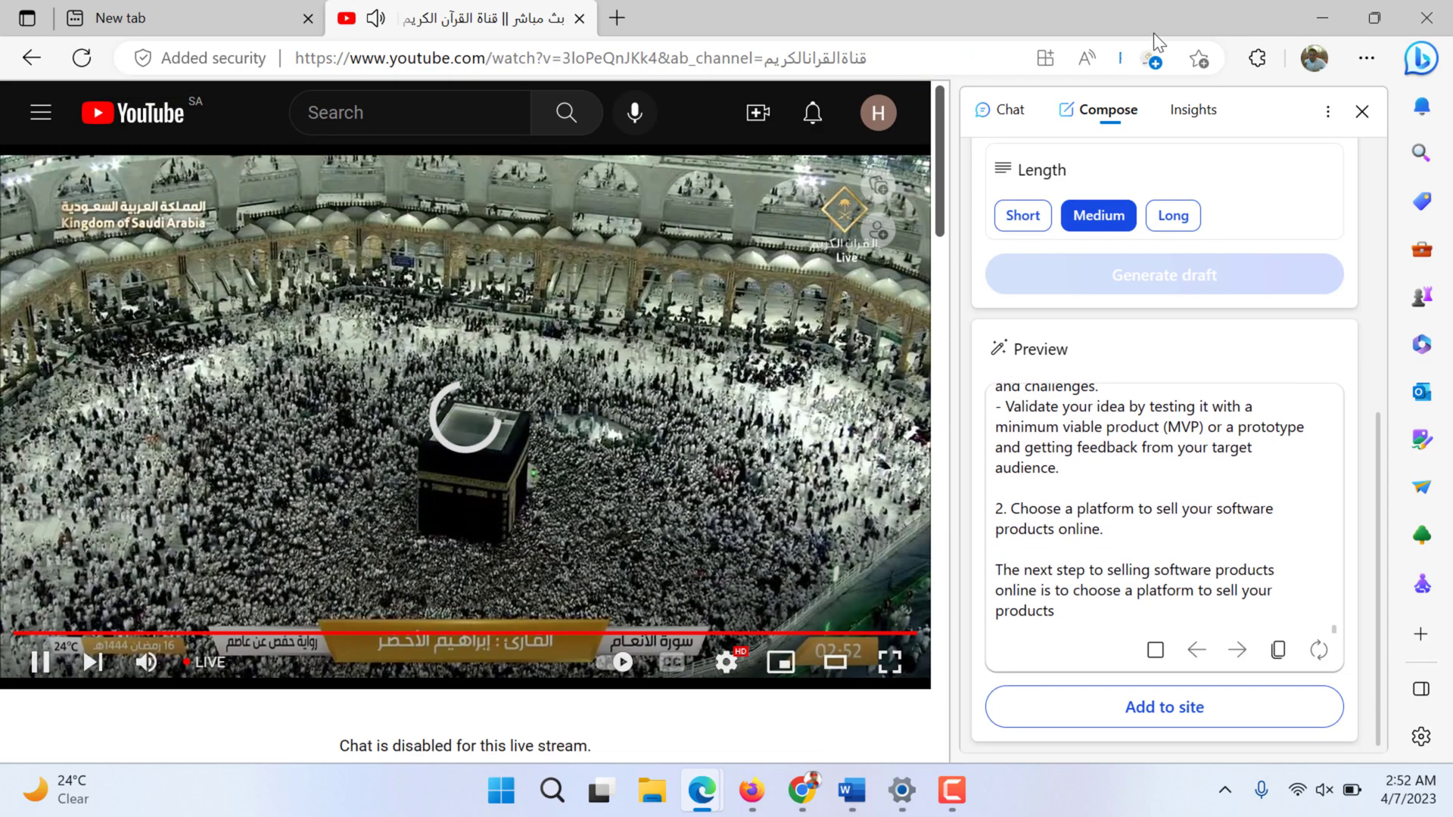
click(1258, 54)
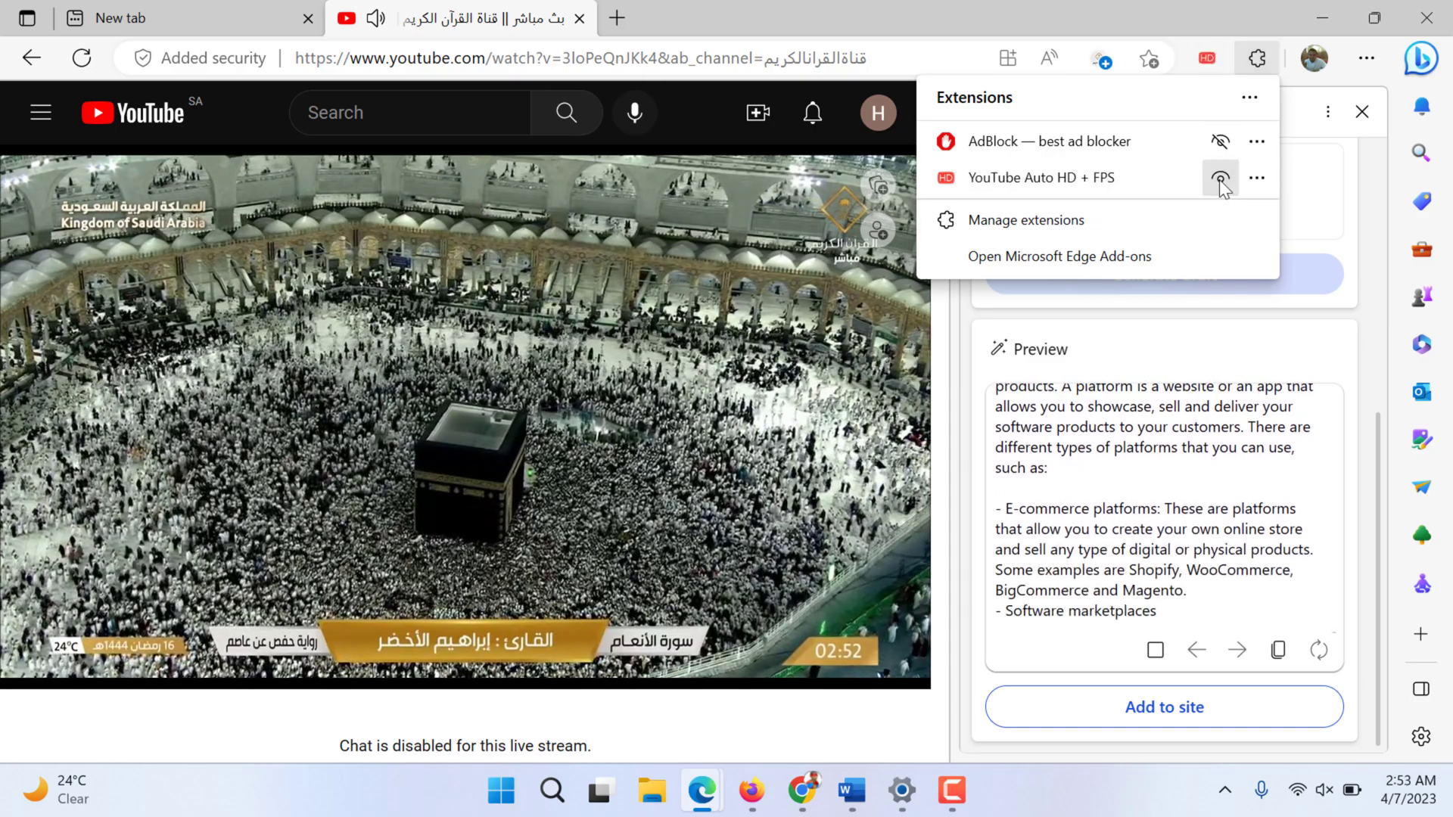
- Pin YouTube Auto HD + FPS and set its playback quality to 1080p
click(1203, 5)
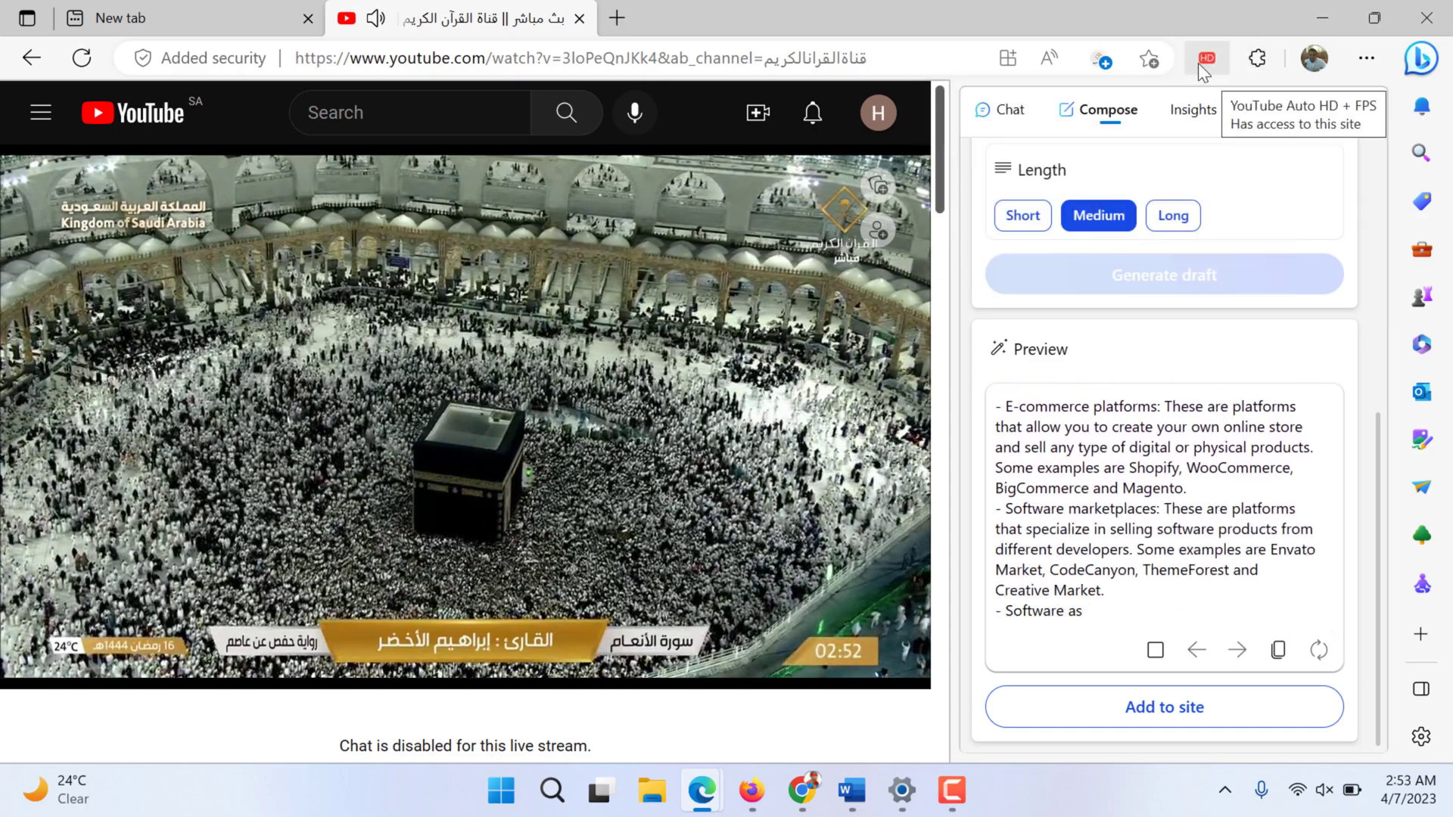
click(1200, 64)
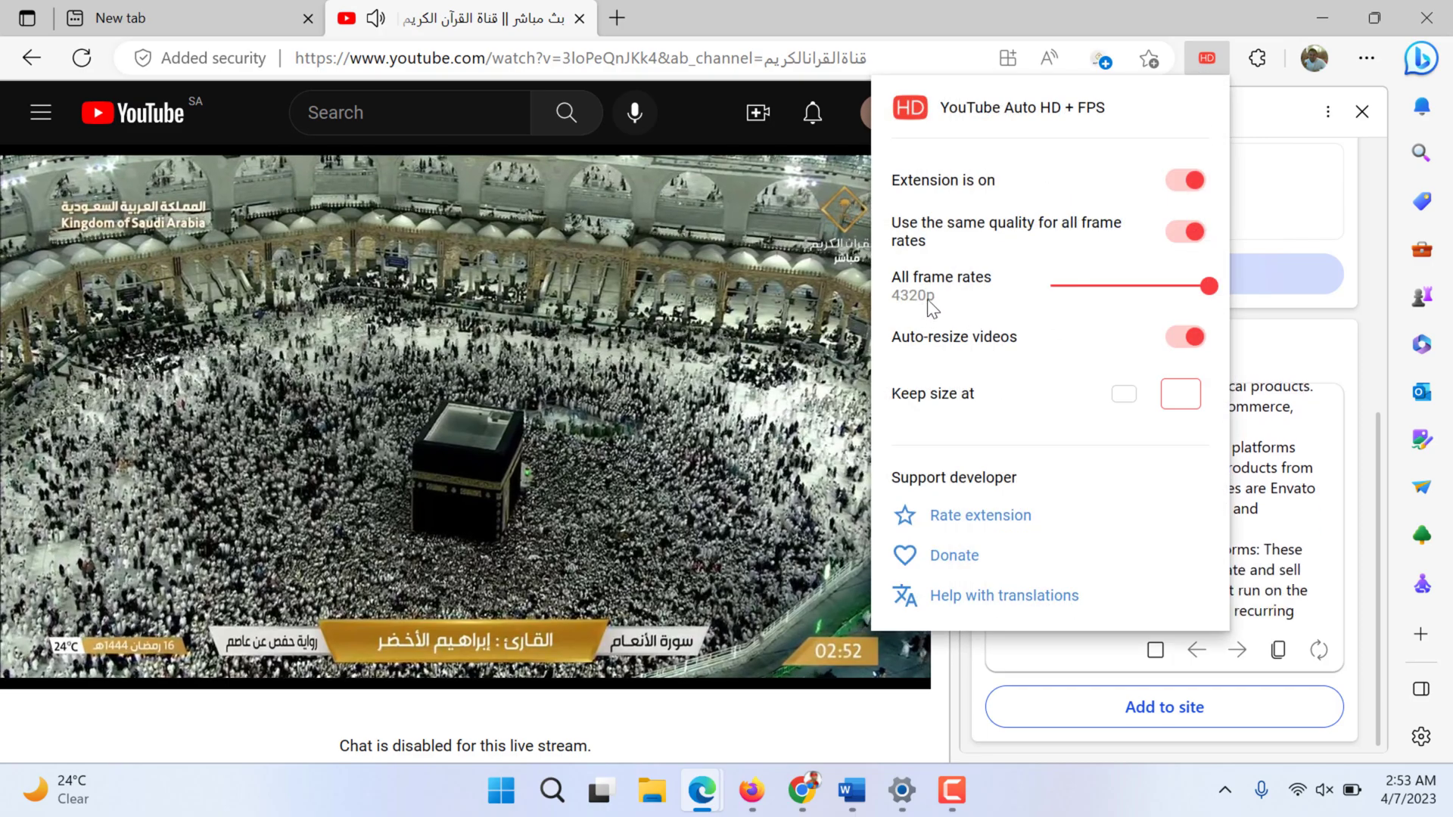
click(1130, 287)
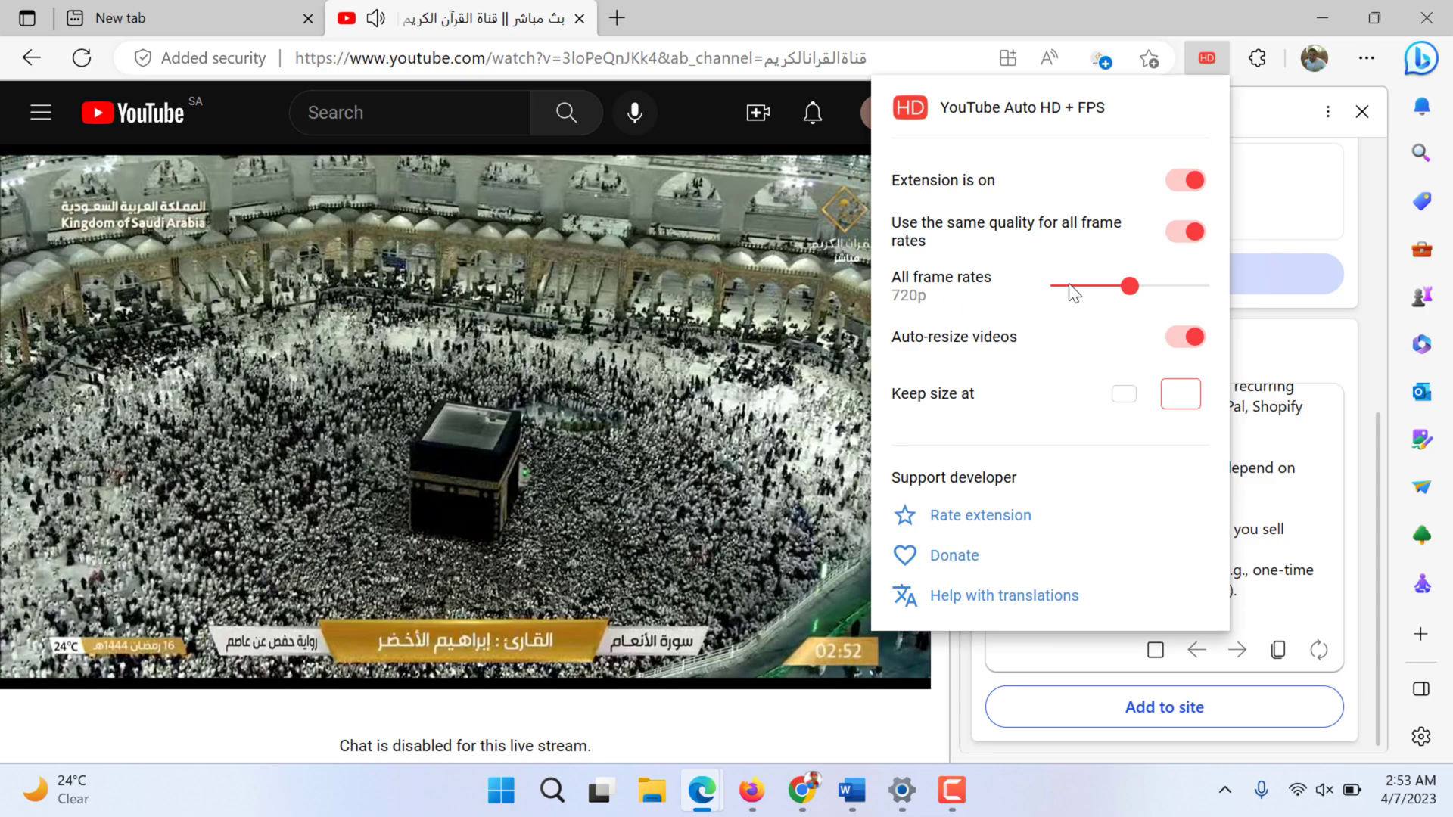
click(1069, 286)
click(1108, 287)
click(1159, 286)
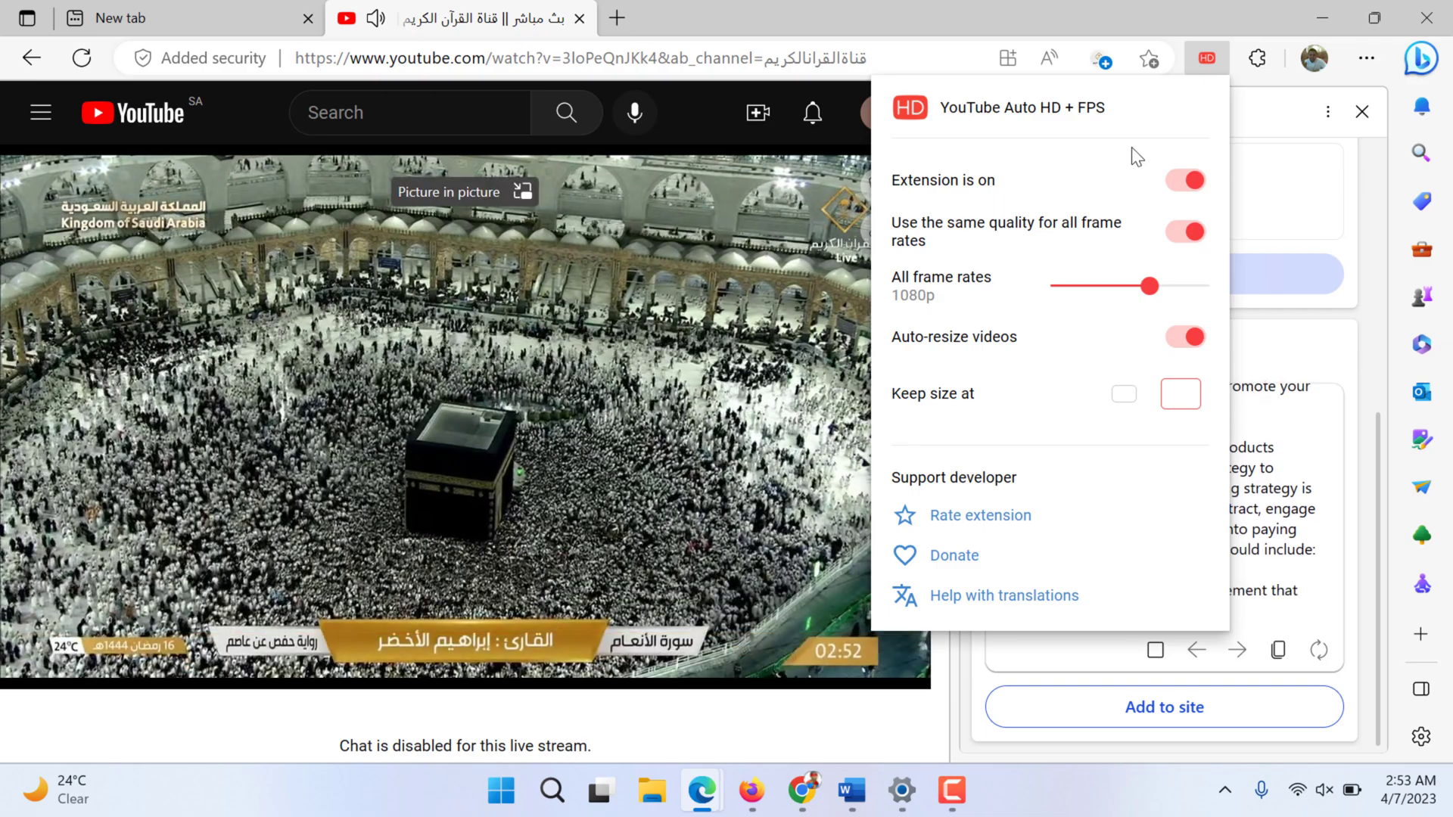
- Toggle the extension and its toolbar pin, ending with the HD extension switched off
click(1193, 186)
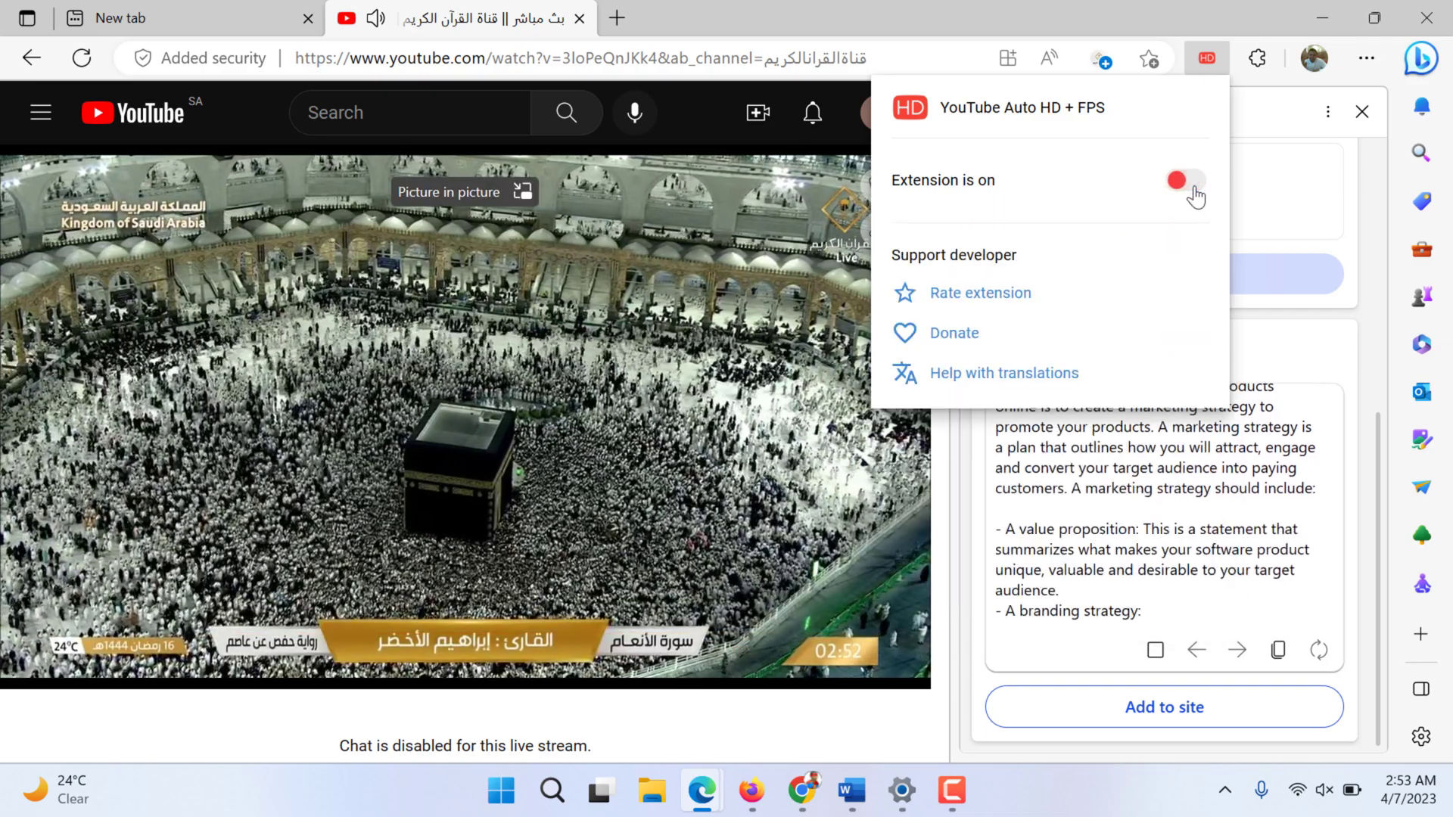
click(1193, 188)
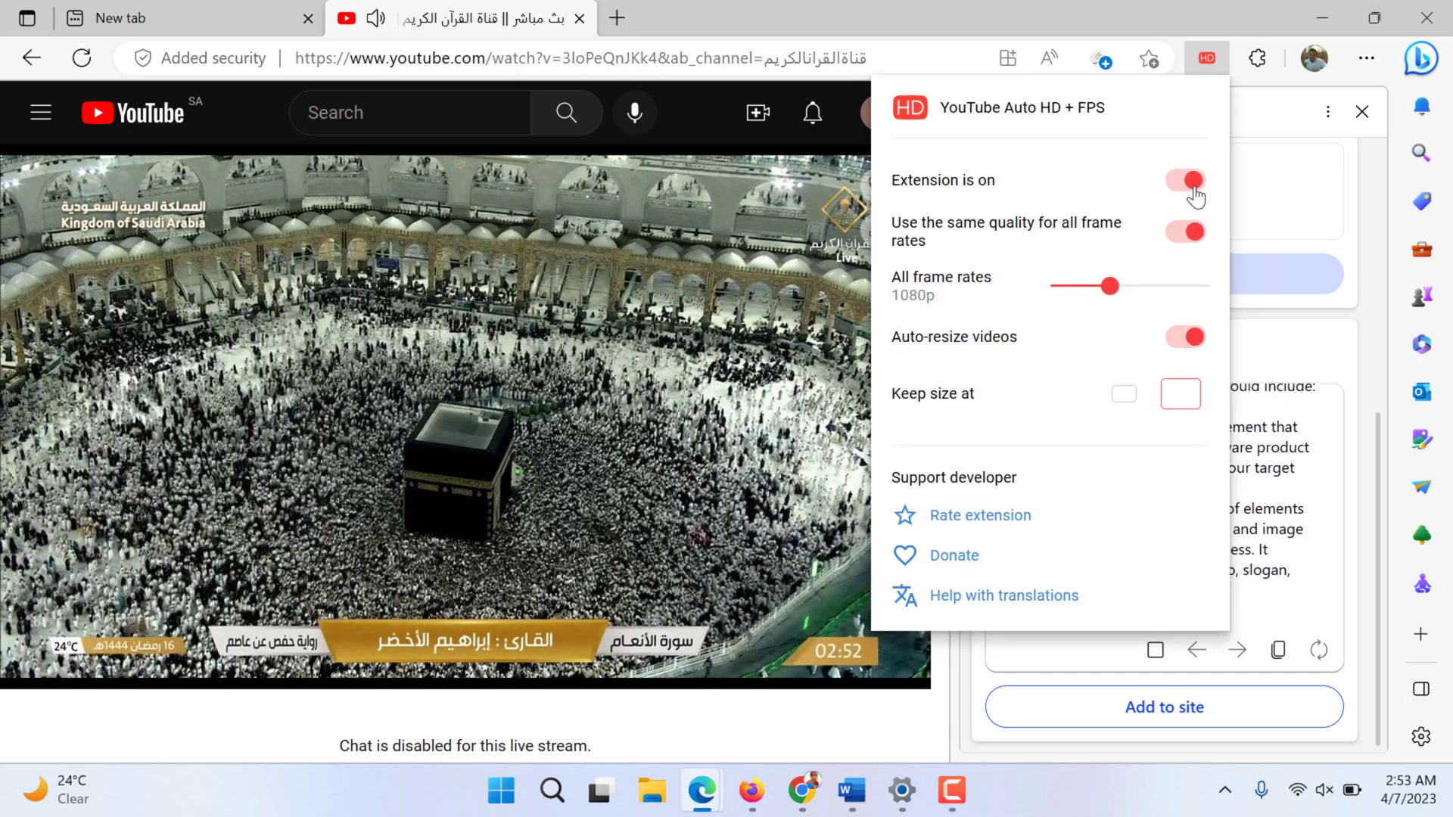
click(1209, 58)
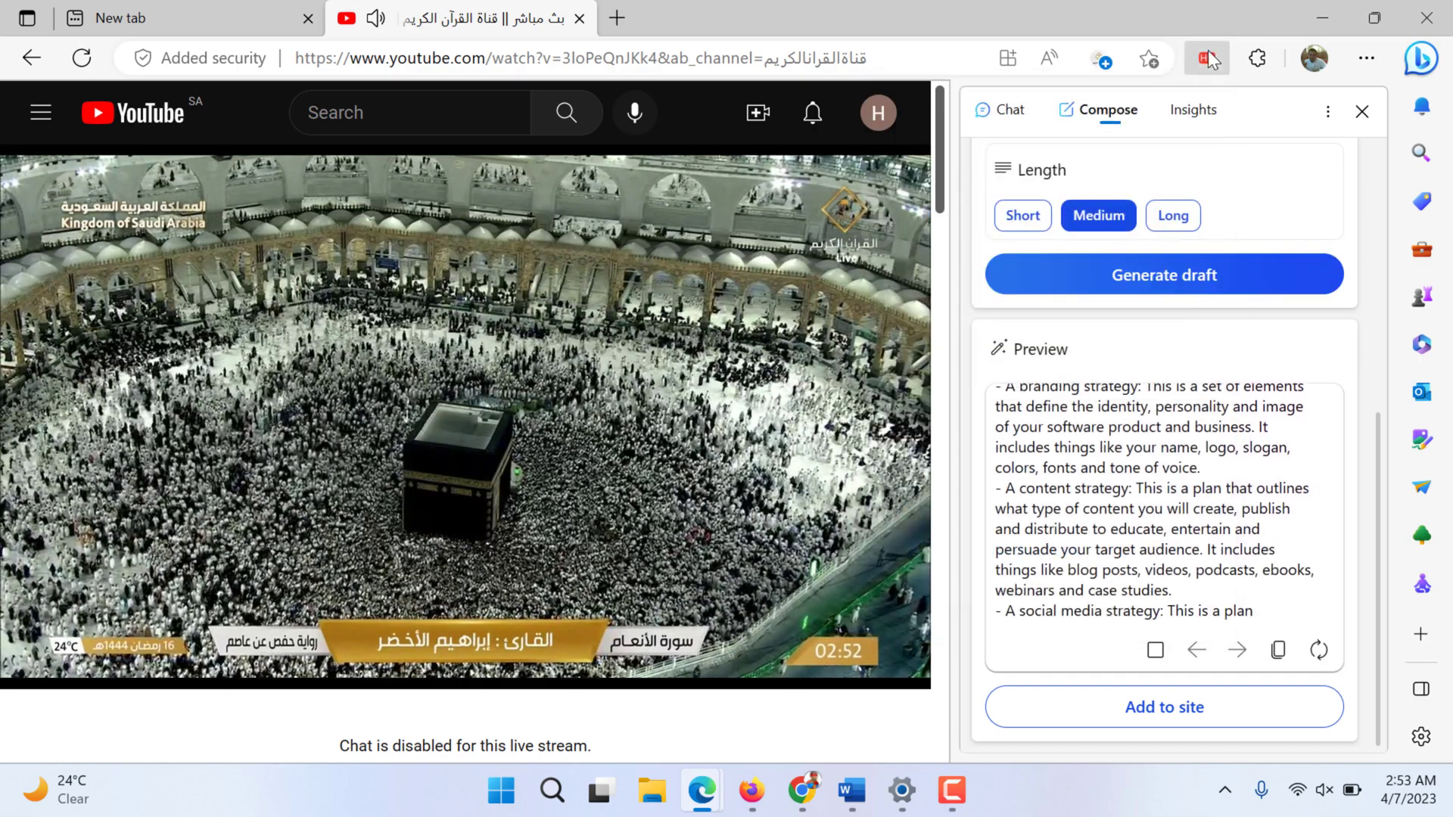
click(1208, 58)
click(1265, 63)
click(1219, 178)
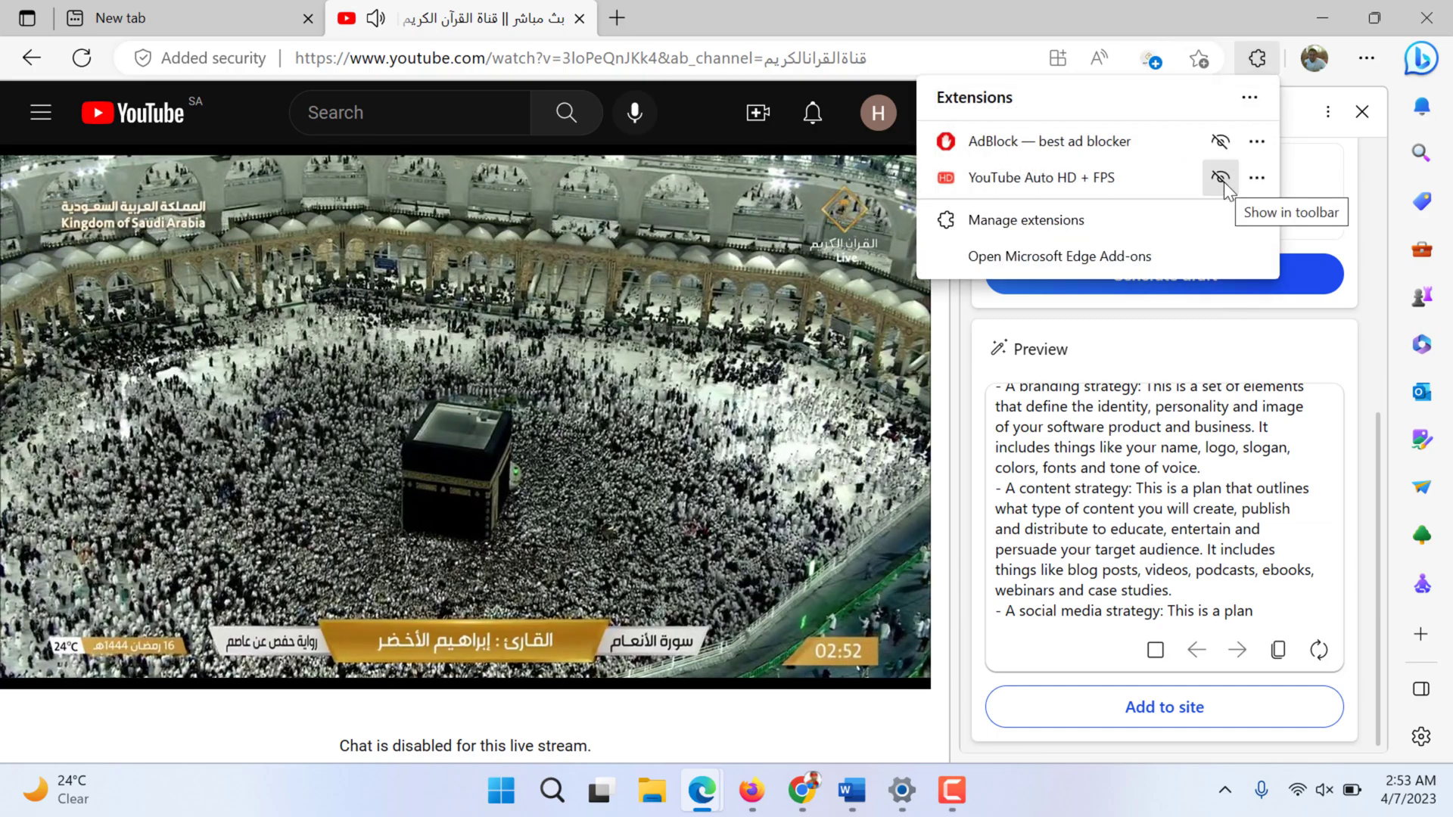
click(1220, 178)
click(1131, 180)
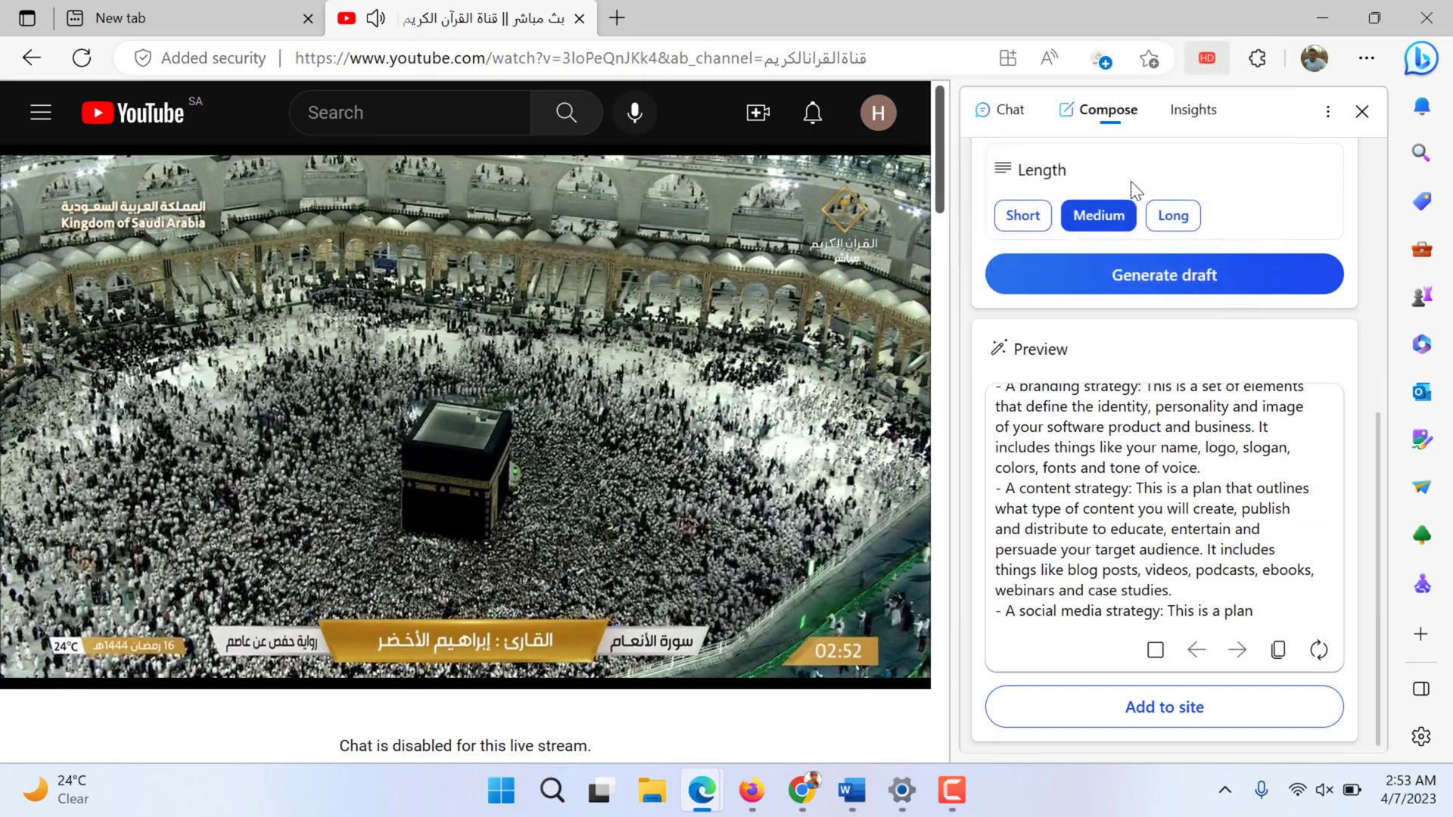
click(1208, 59)
click(1186, 181)
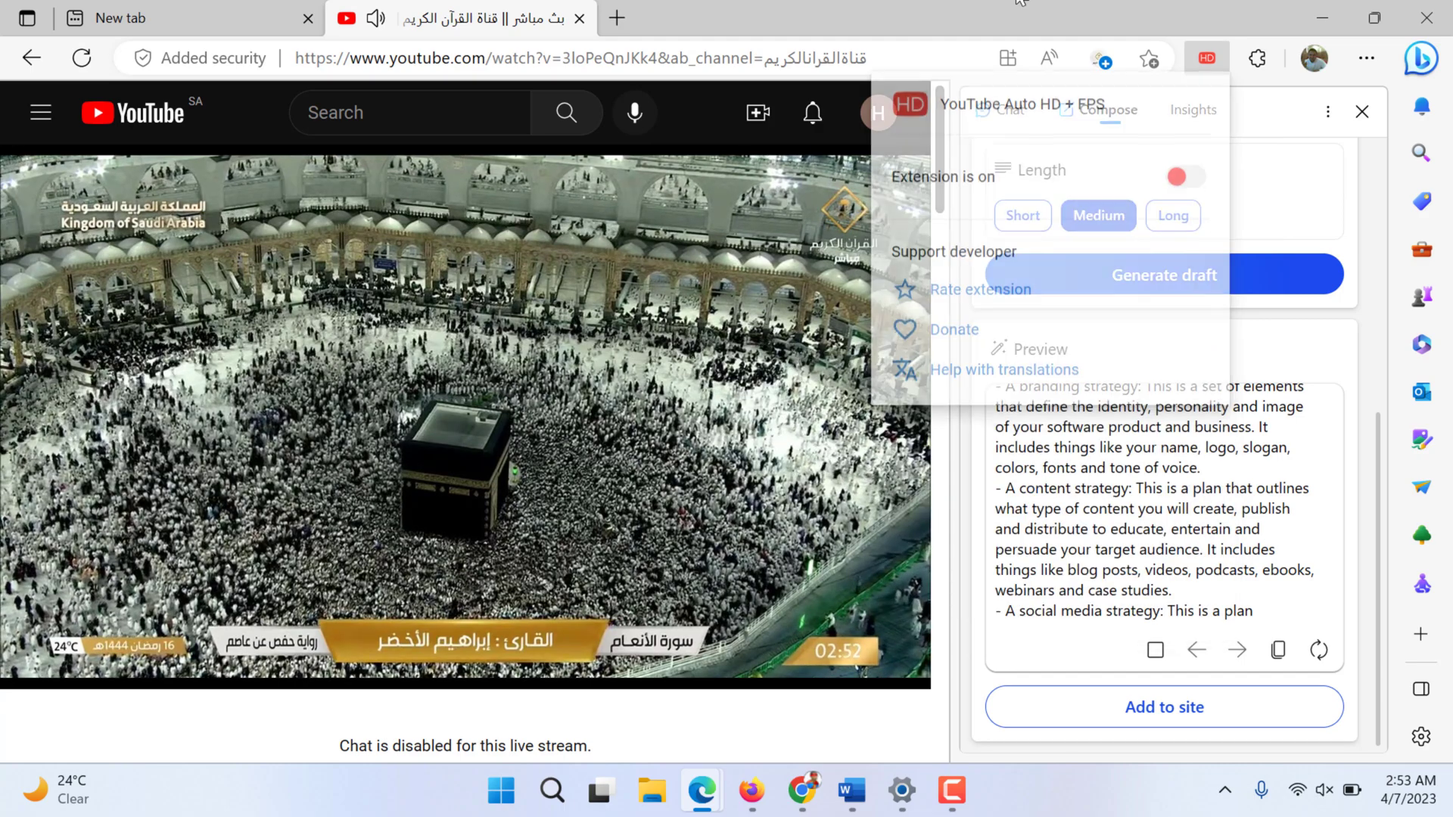
click(580, 18)
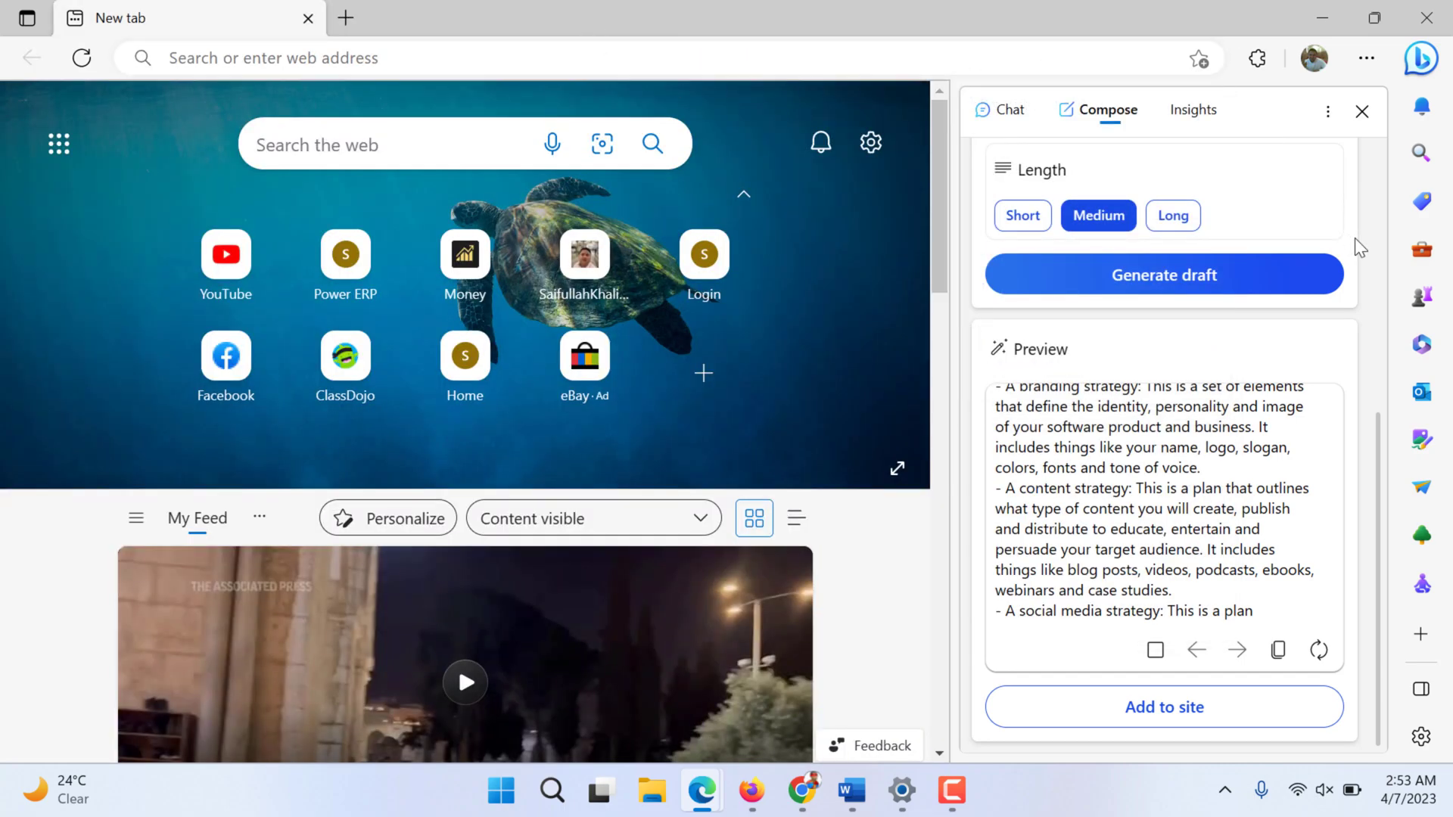
scroll(1115, 568, up, 3)
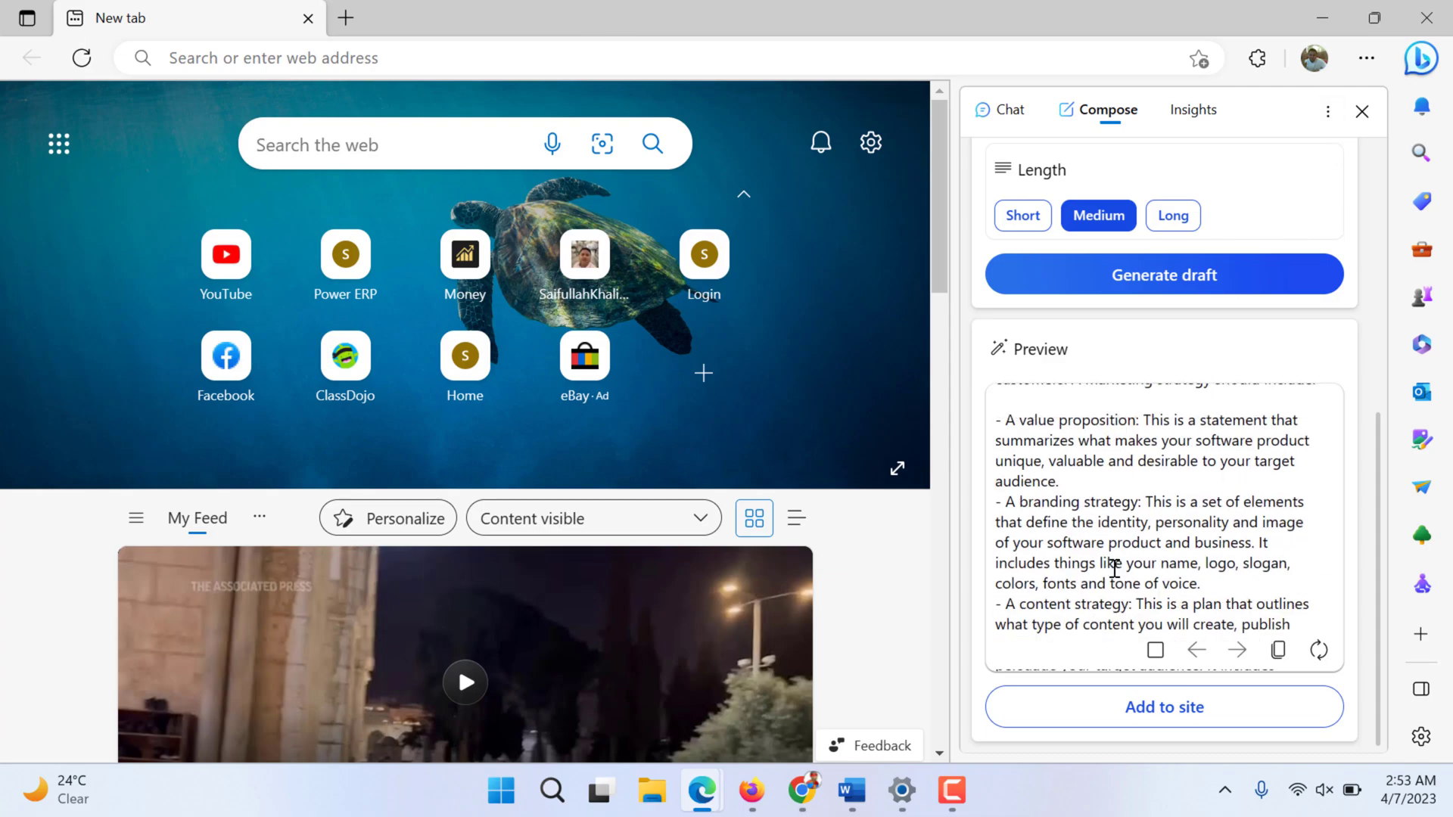
scroll(1115, 567, down, 5)
scroll(1113, 570, up, 2)
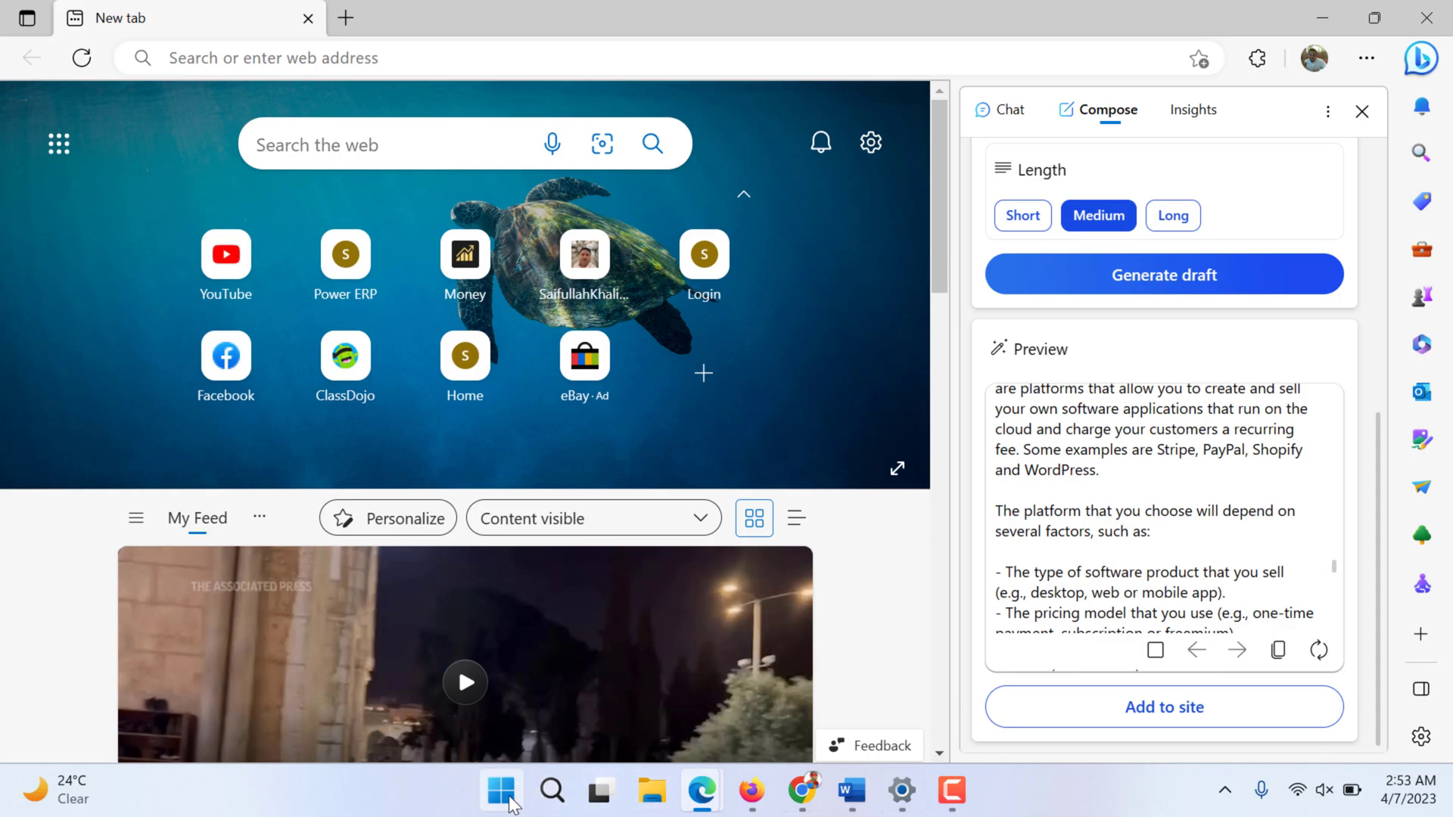
- Launch Notepad via Start search 'note', view the blog draft's top, then return to Edge
click(508, 799)
text(note)
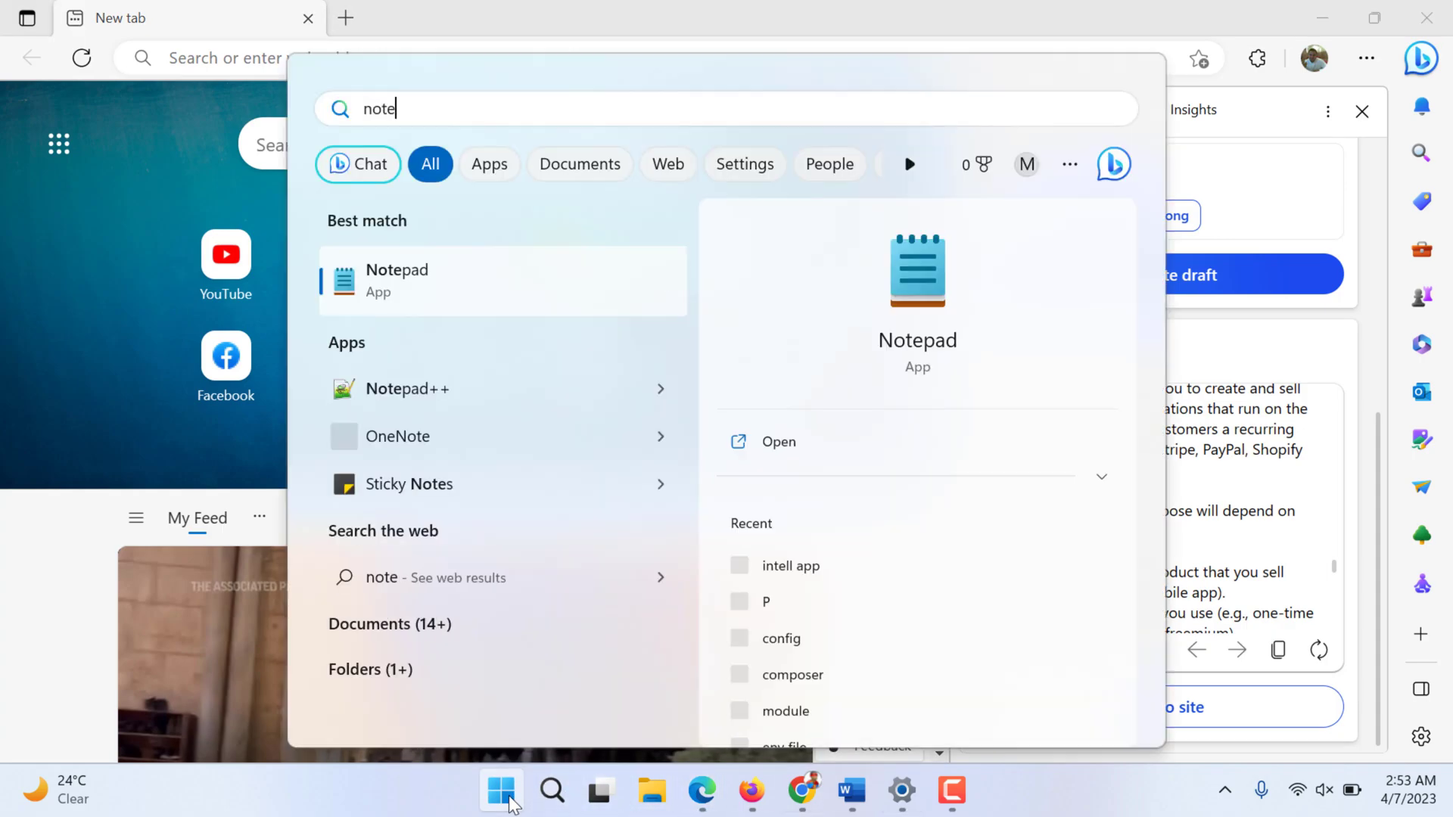
key(Return)
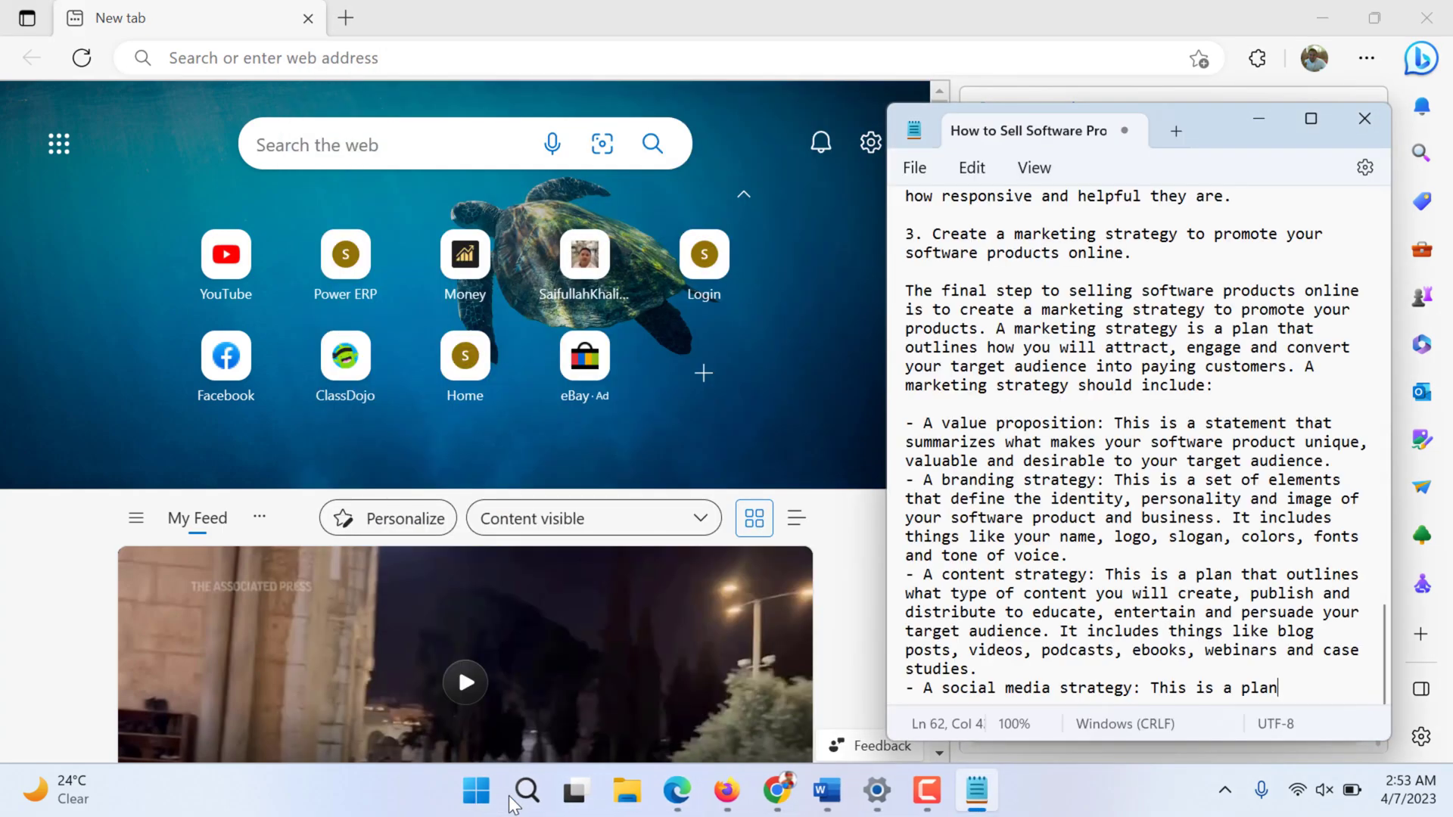
scroll(1210, 496, up, 15)
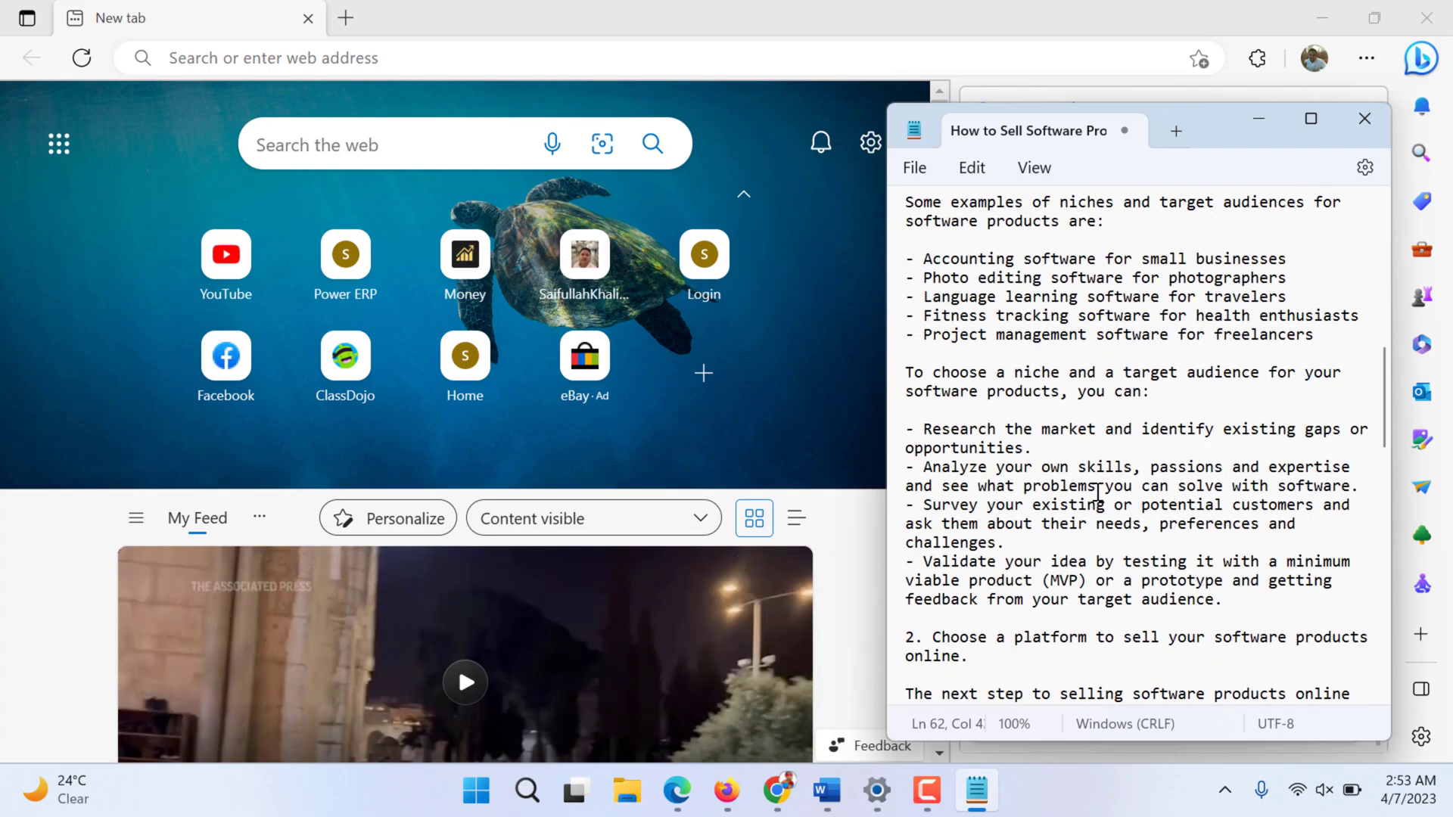
click(997, 7)
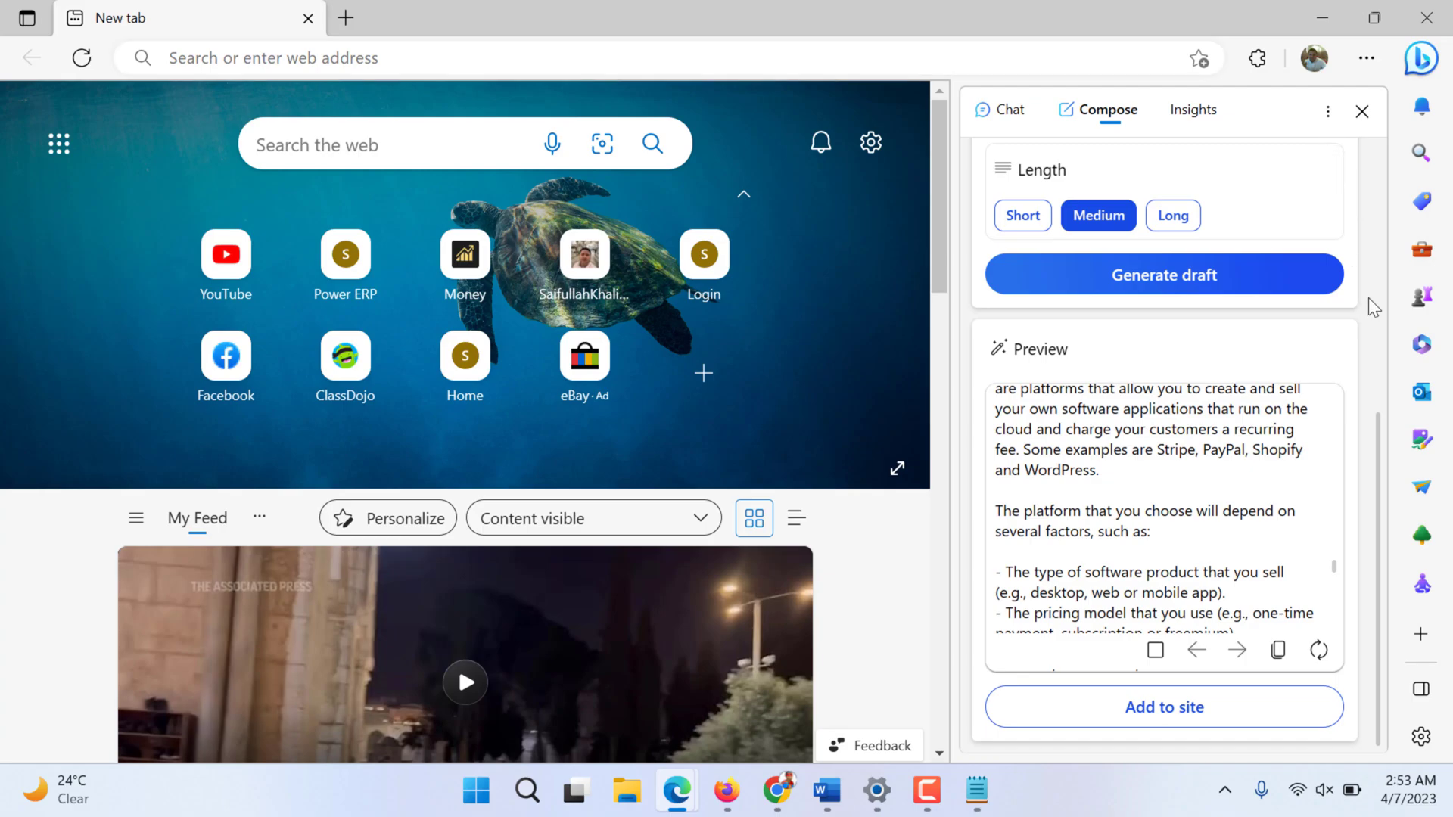
- Close Compose, open Image Creator, and get the 'jack russel terrier floating in space' Surprise Me prompt
click(1365, 111)
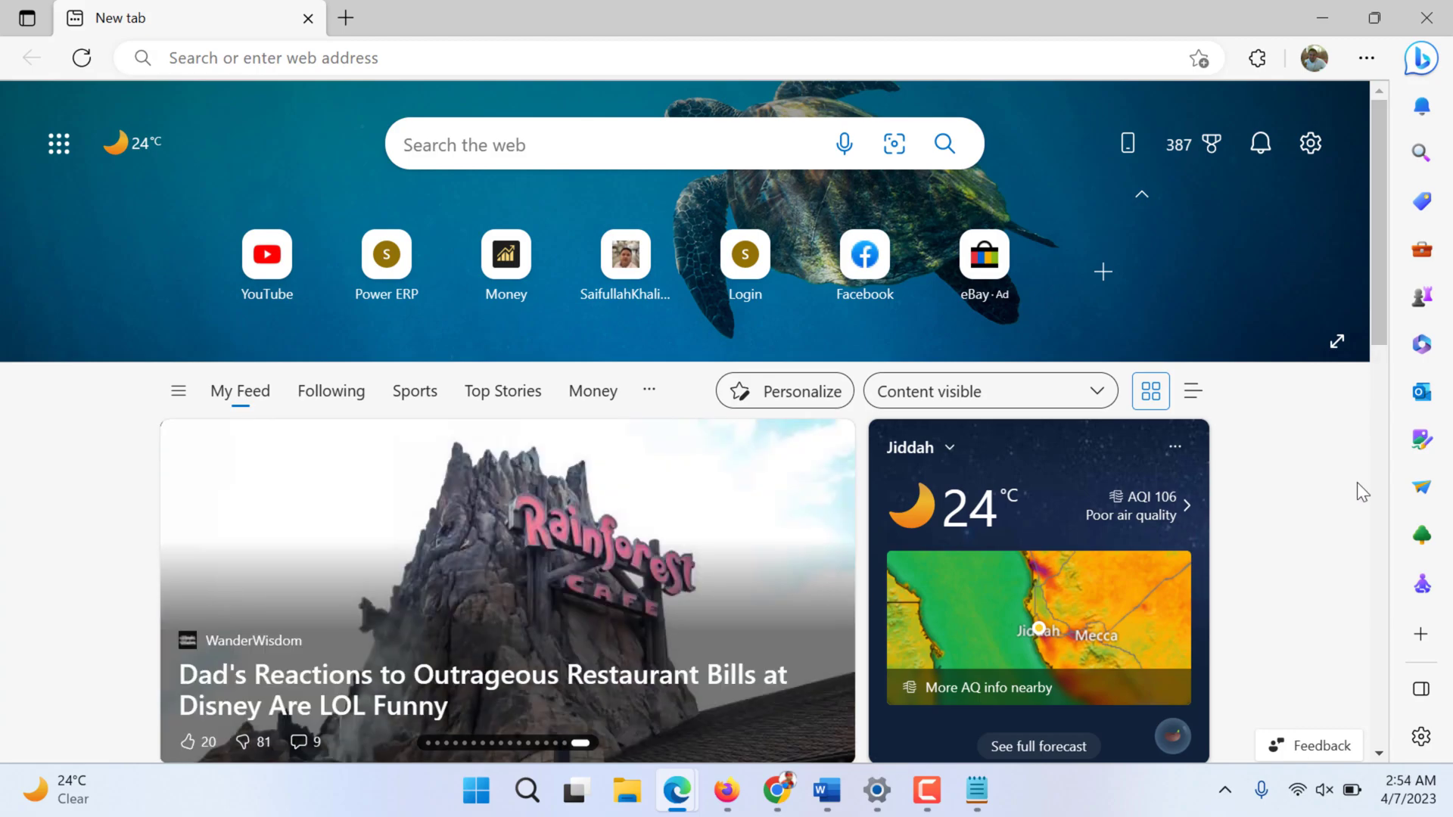
click(1422, 439)
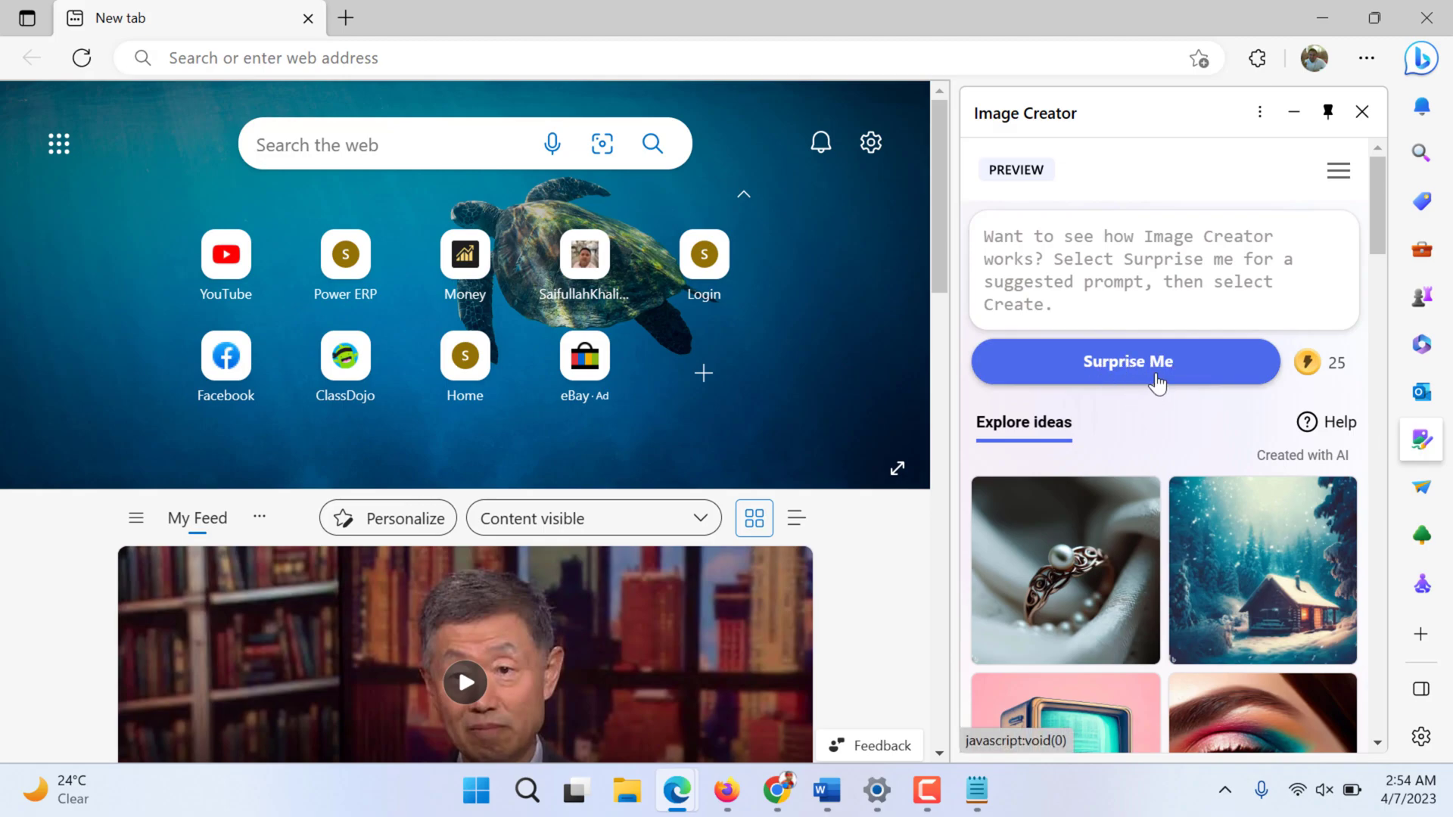
click(1157, 383)
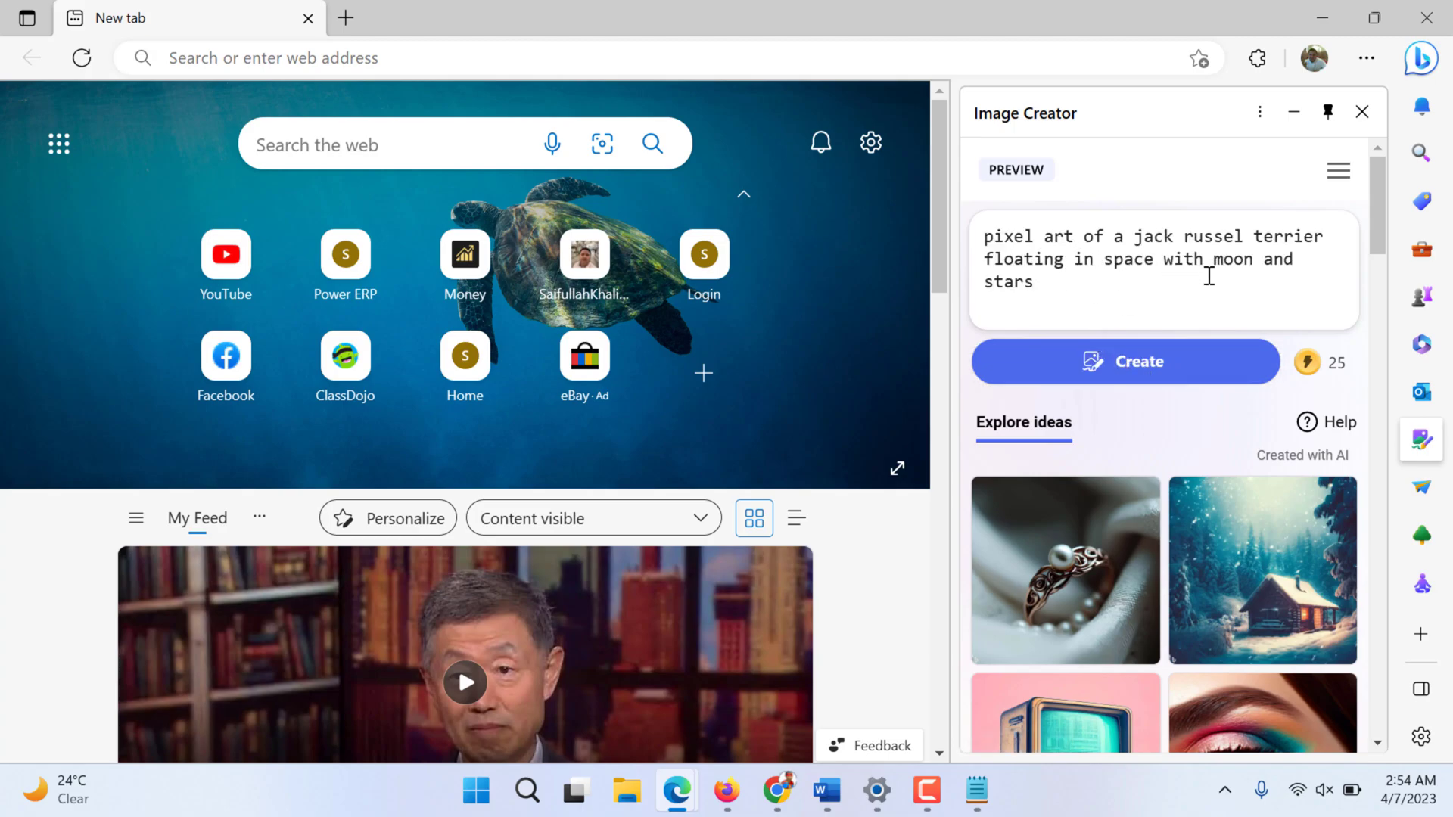
scroll(1120, 454, down, 5)
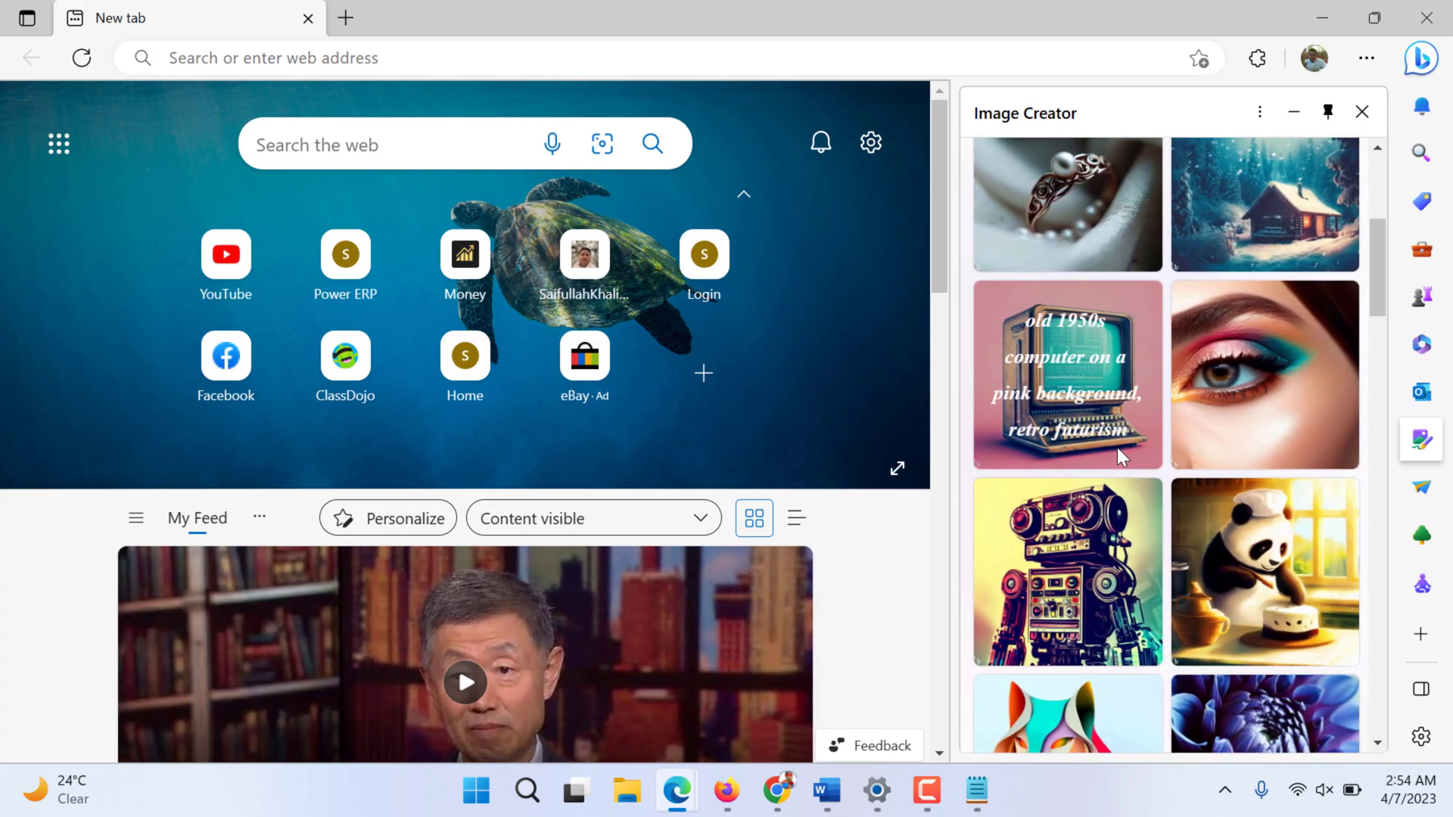
scroll(1120, 456, down, 3)
scroll(1096, 333, up, 10)
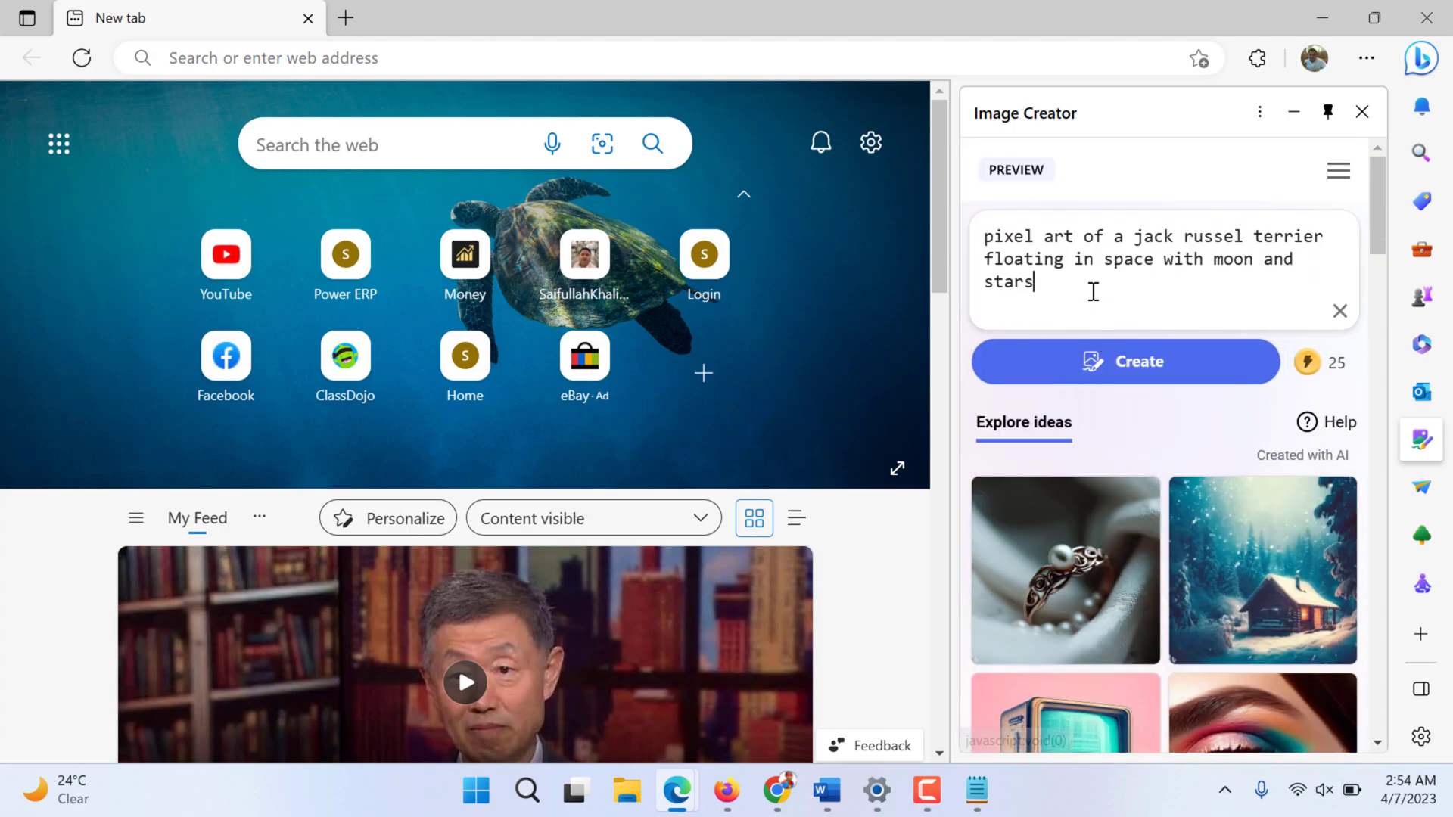
- Replace the prompt with 'edge AI features' and create images
triple_click(1094, 292)
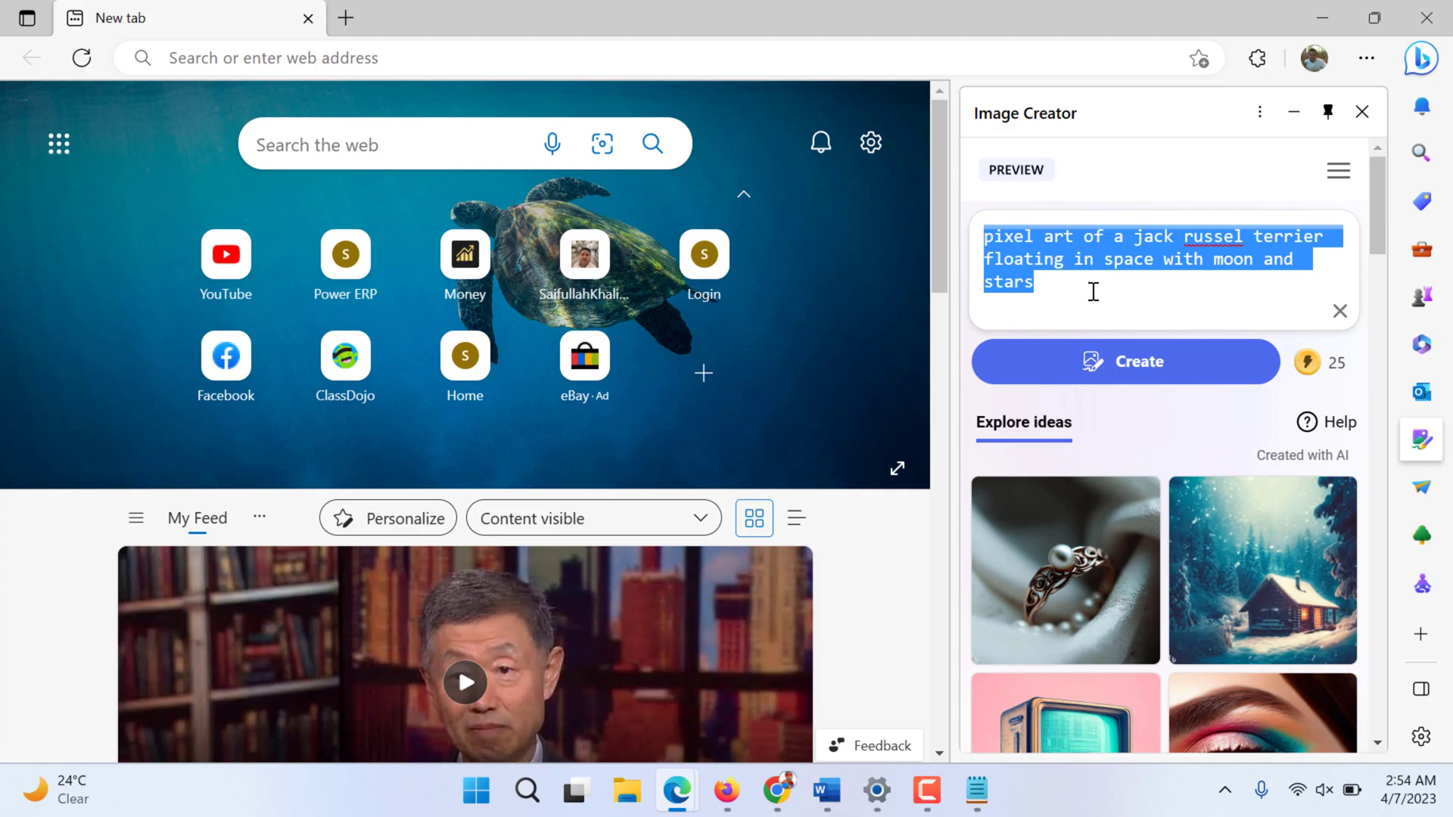
text(edge AI features)
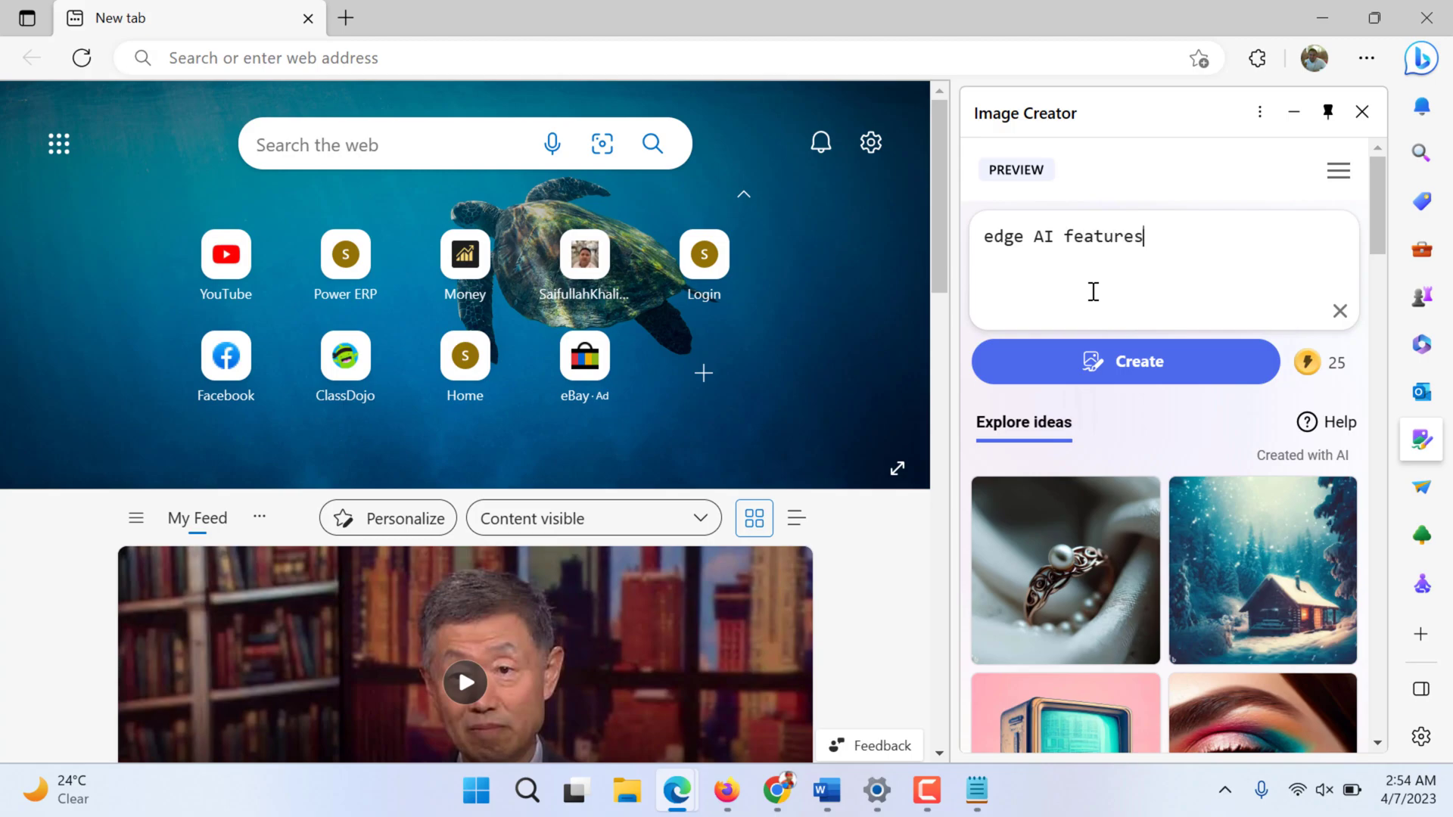
click(1141, 365)
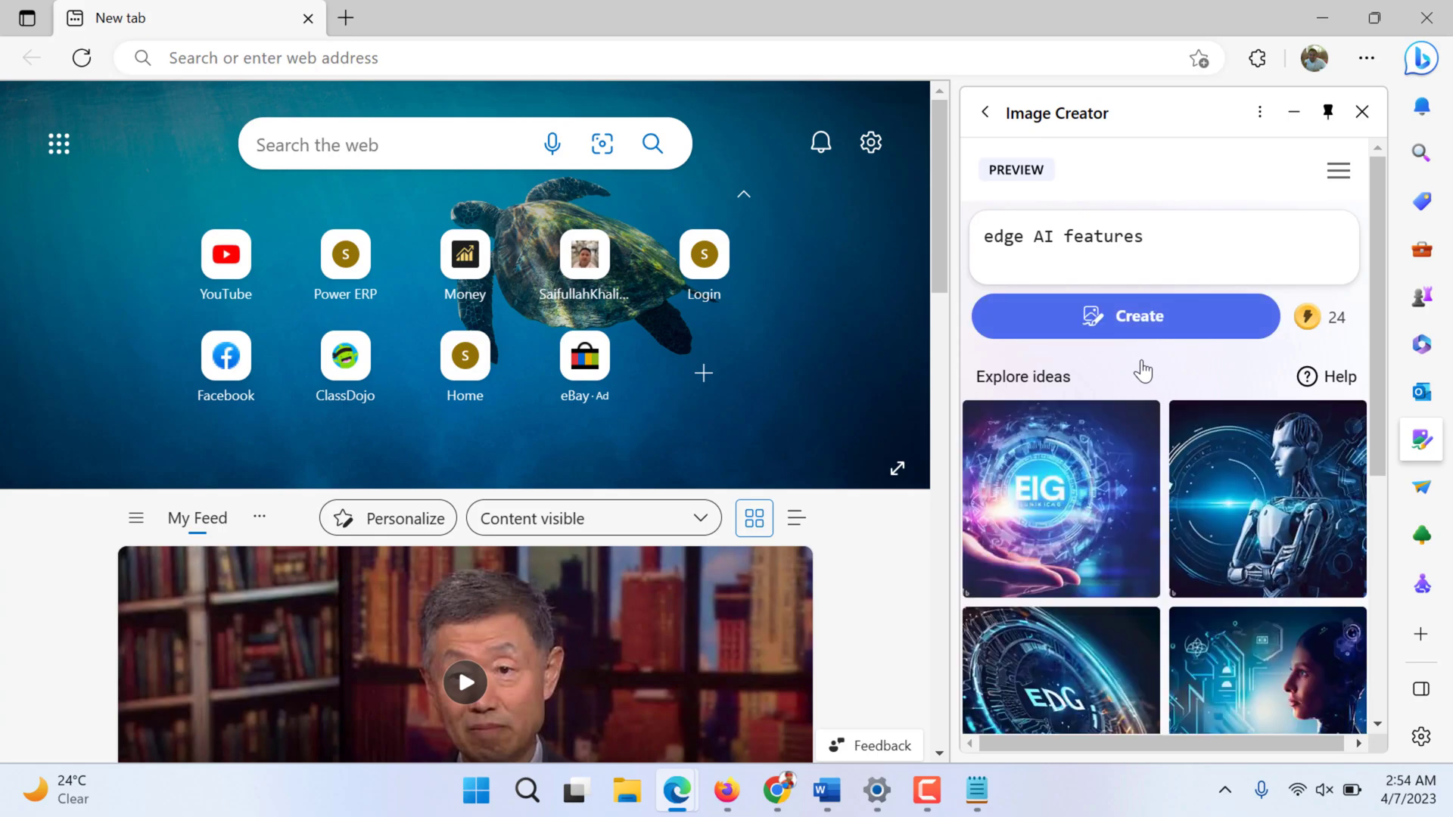
- Prefix the prompt with 'microsoft' so it reads 'microsoft edge AI features' and generate images
scroll(1141, 370, down, 5)
scroll(1058, 190, up, 5)
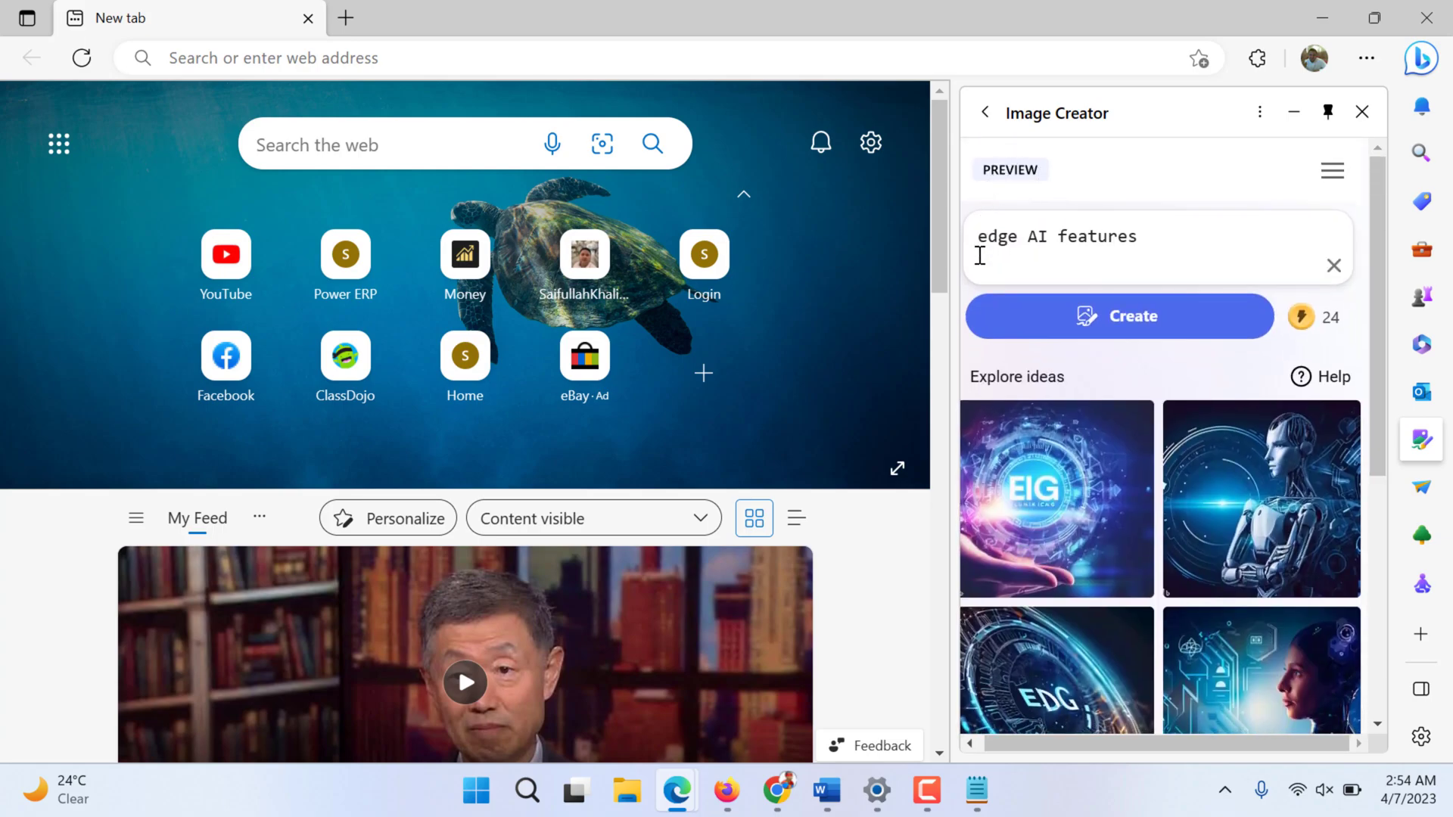
click(980, 256)
text(microof)
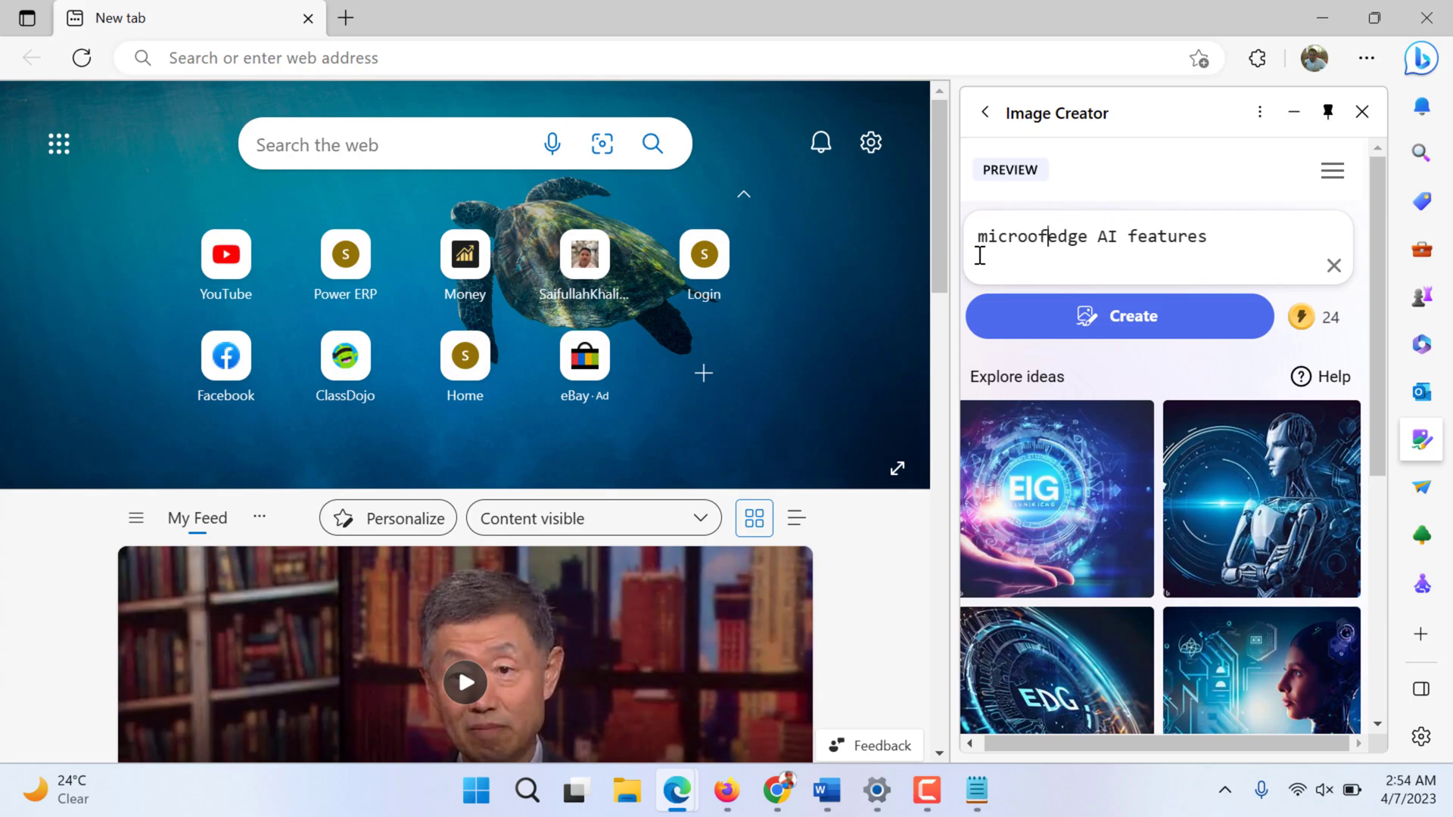
key(BackSpace)
key(BackSpace)
text(soft)
click(1033, 317)
- Review the four new 'microsoft edge AI features' images, then return to the prompt box
mouse_move(1304, 333)
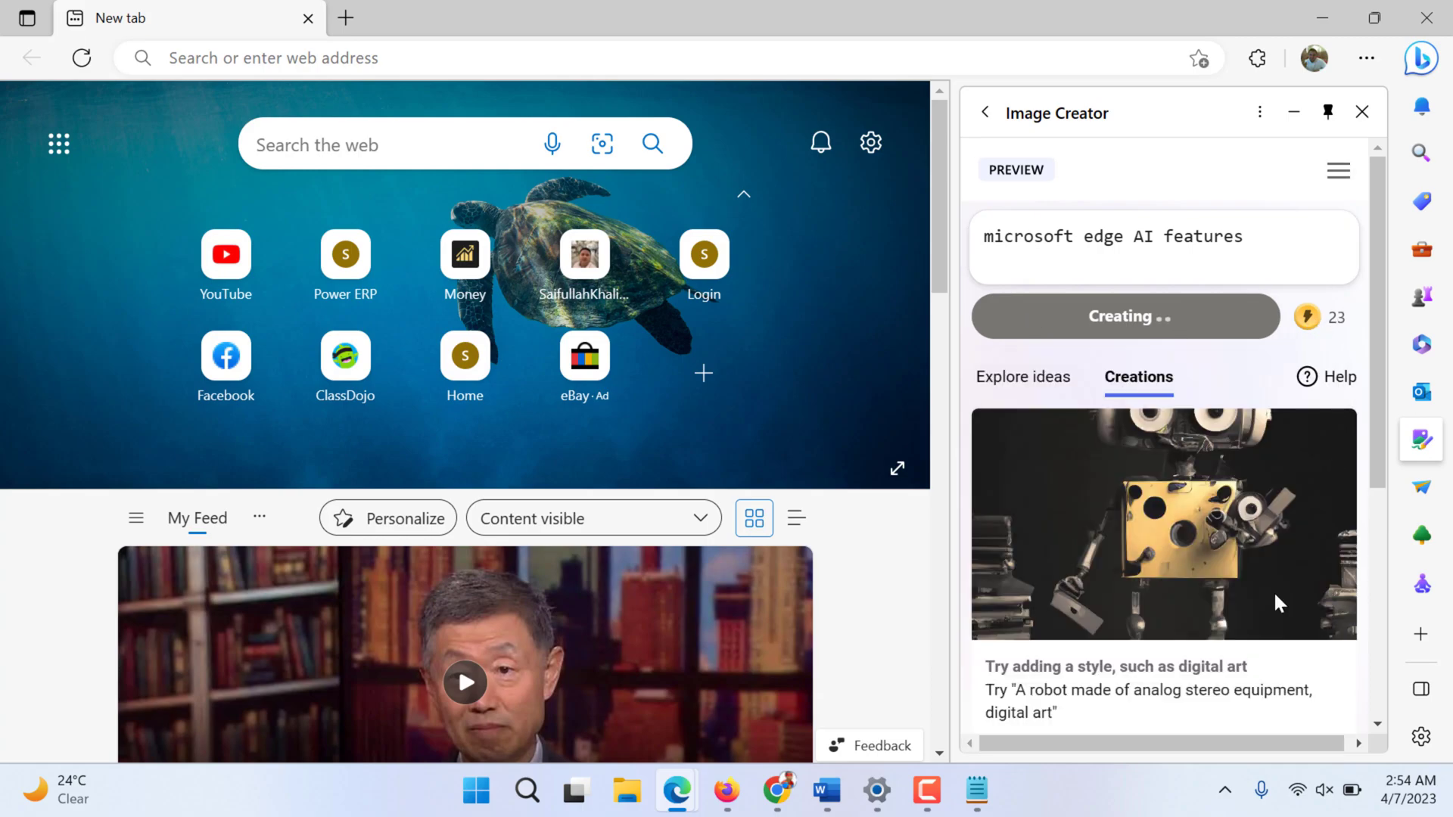
scroll(1276, 603, down, 5)
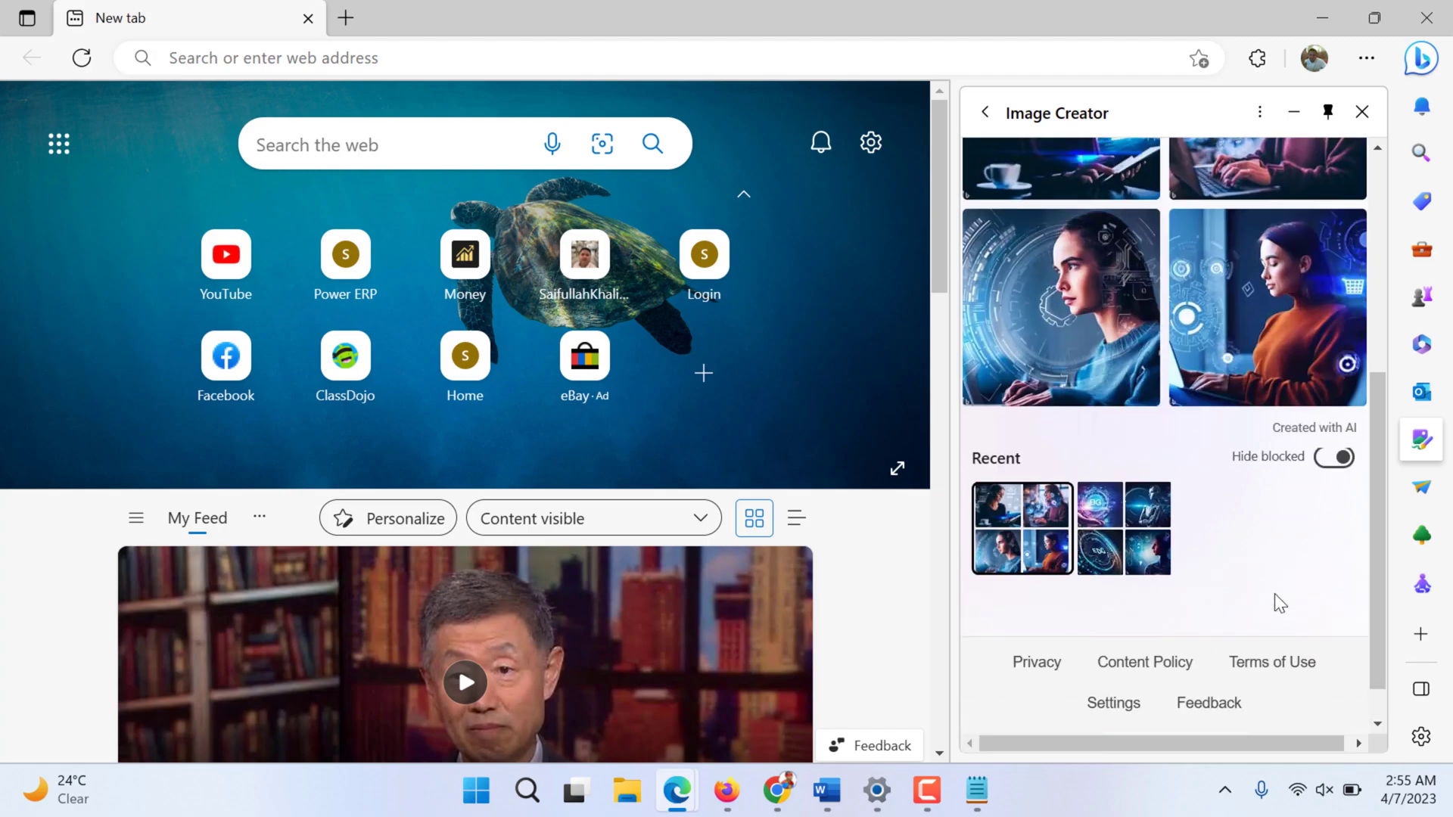
scroll(1276, 603, up, 4)
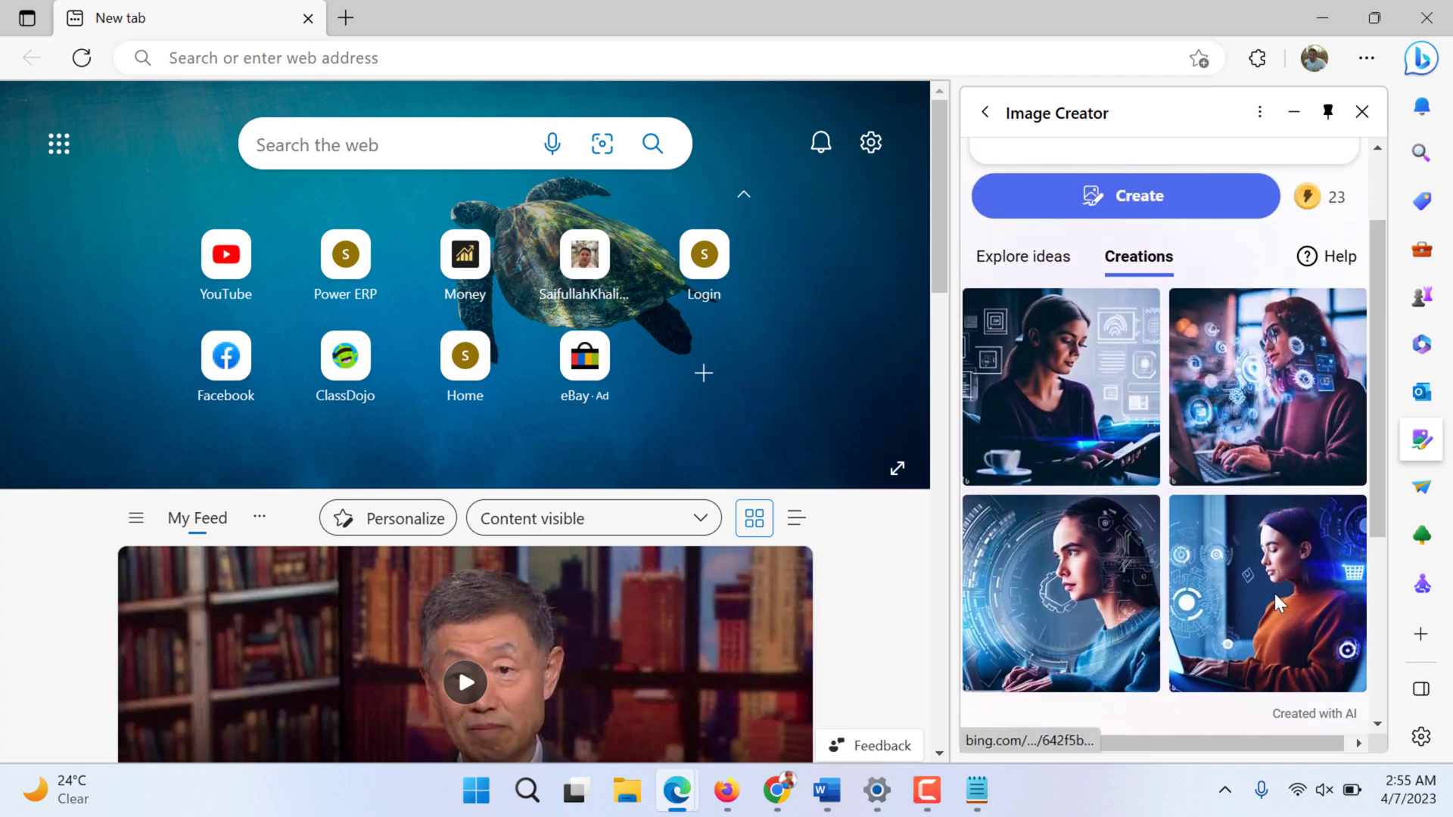
scroll(1277, 604, down, 1)
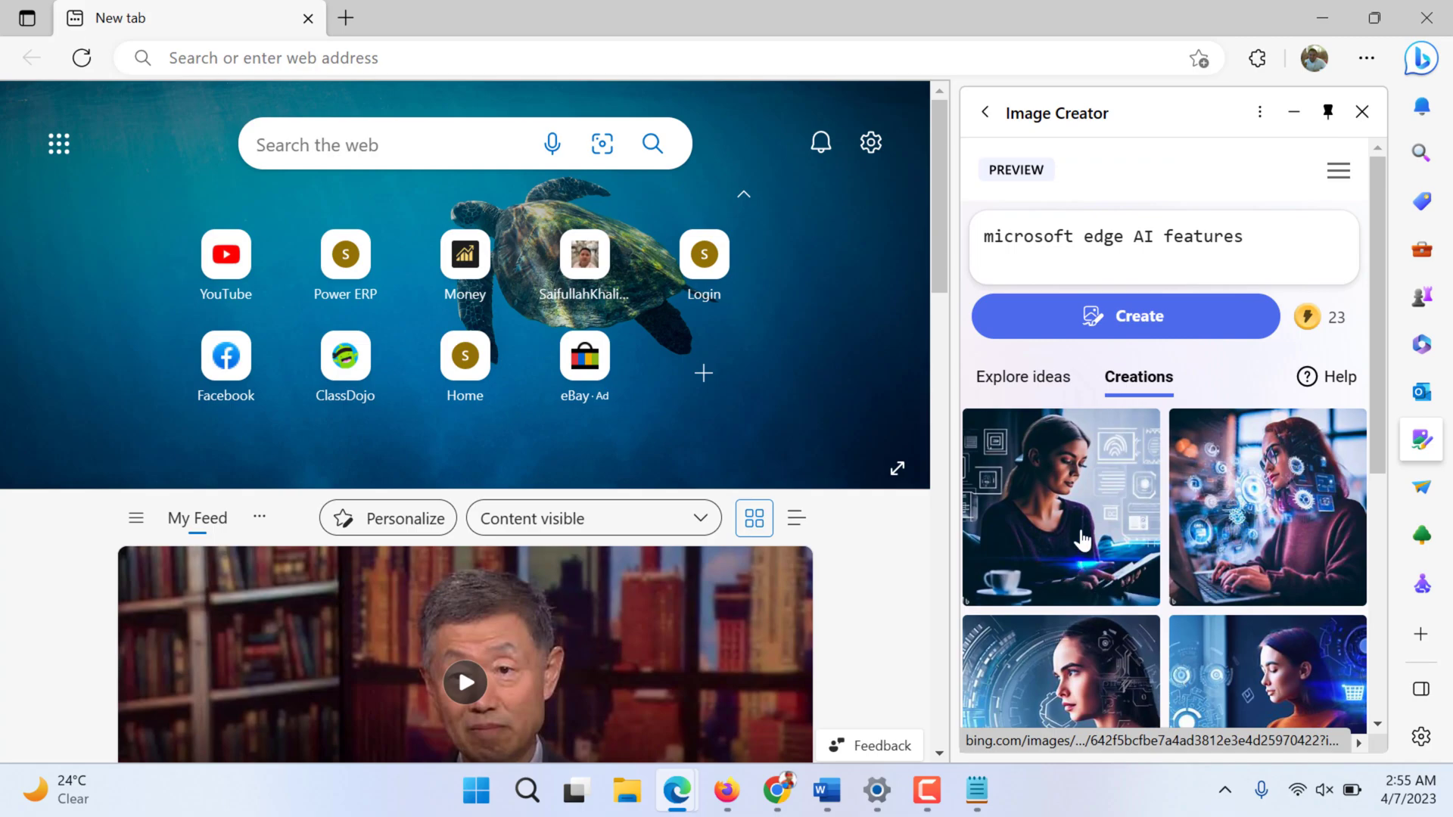
click(1189, 243)
- Replace the prompt with a Surprise Me synthwave 'back to the future Delorean flying space' prompt and generate images
key(ctrl+a)
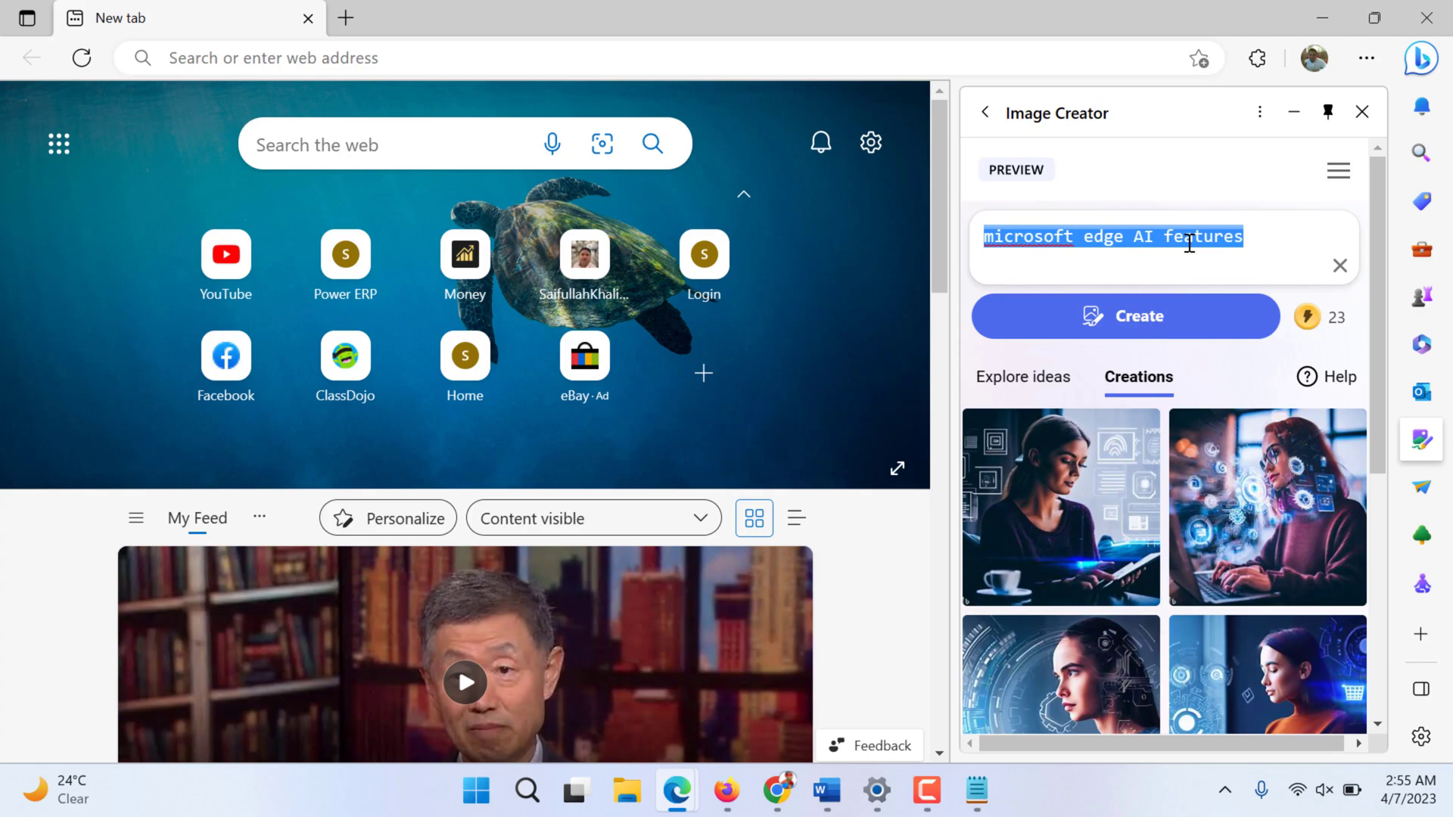
key(BackSpace)
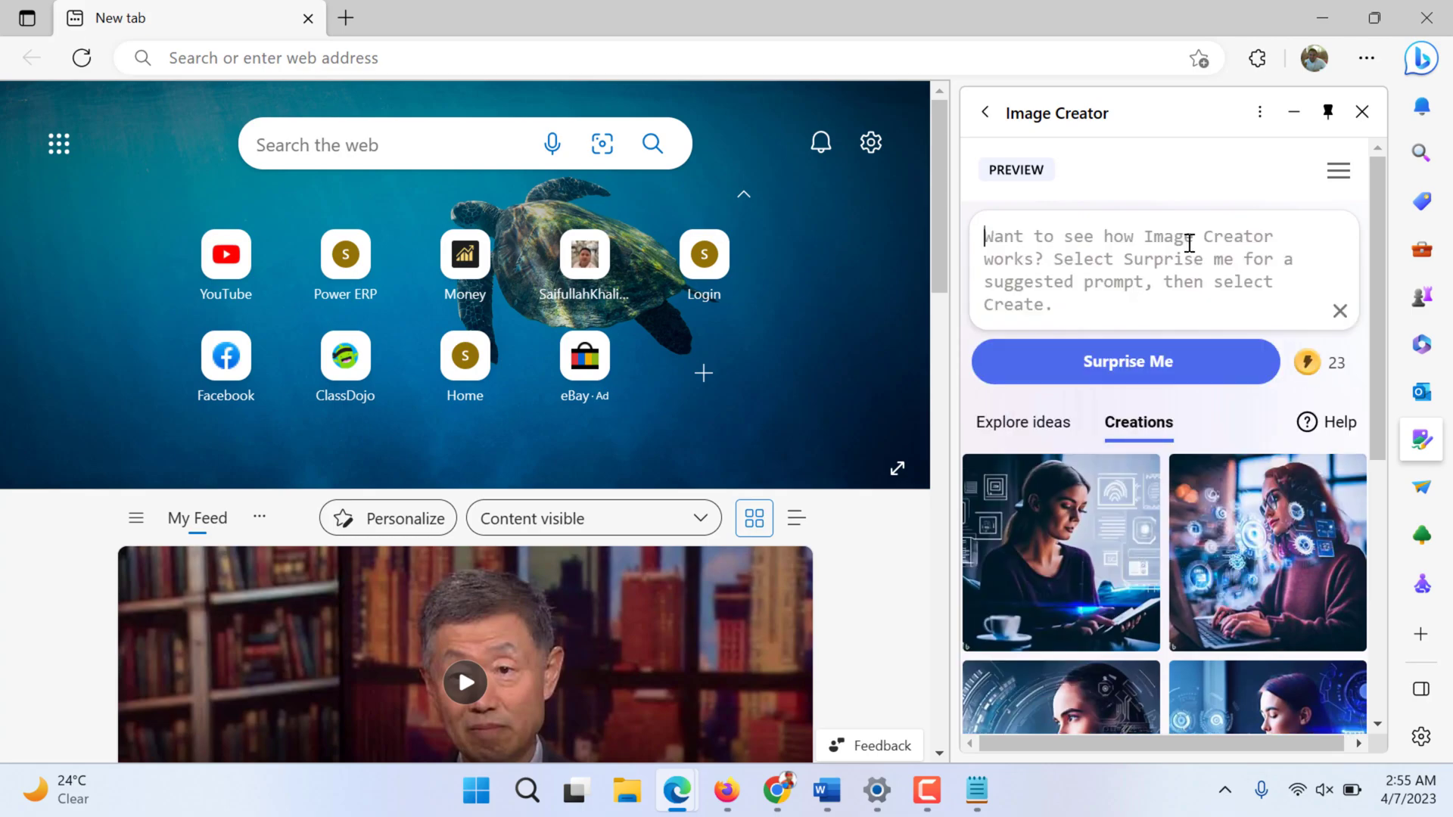
click(1170, 354)
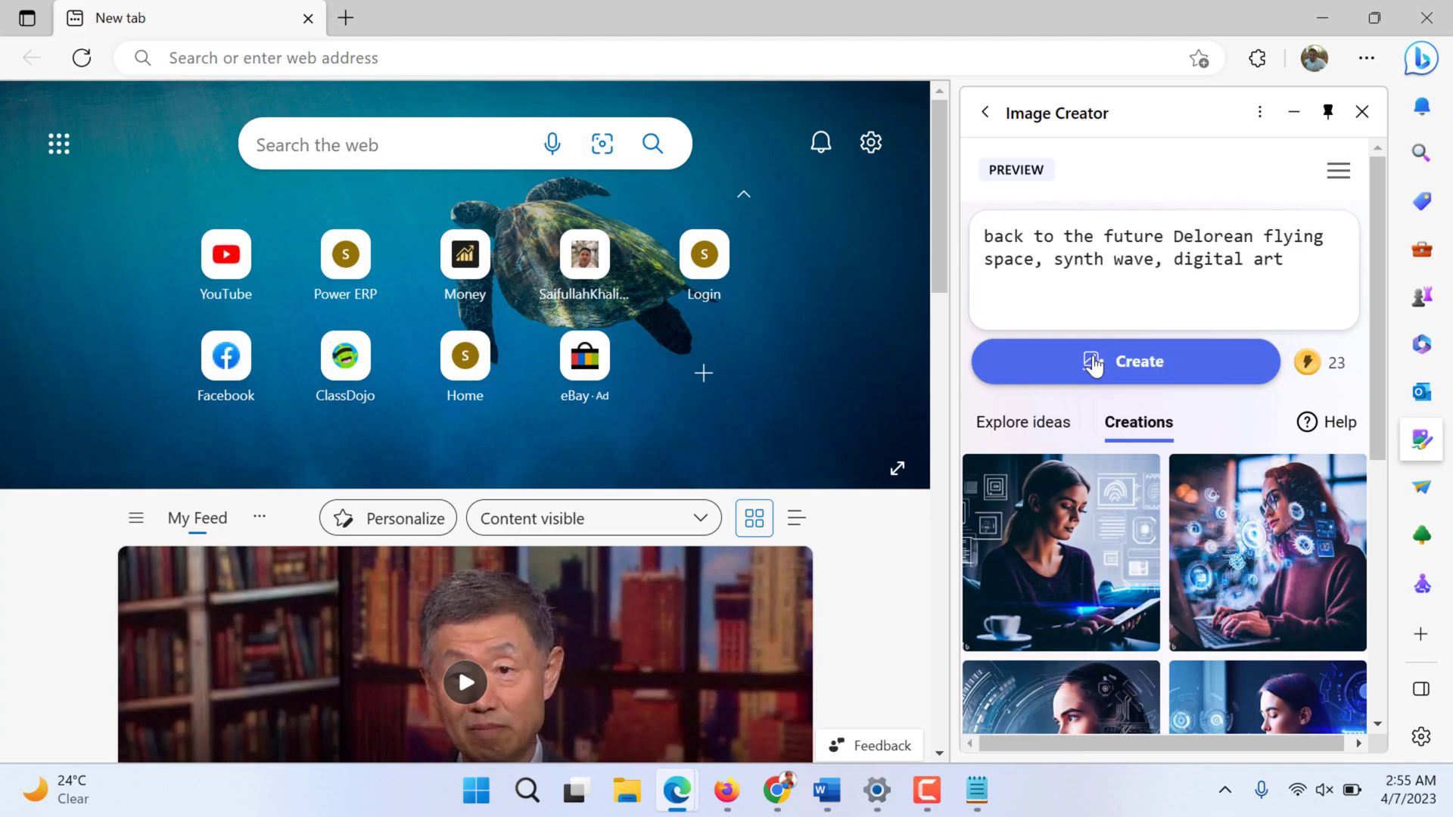
click(1094, 362)
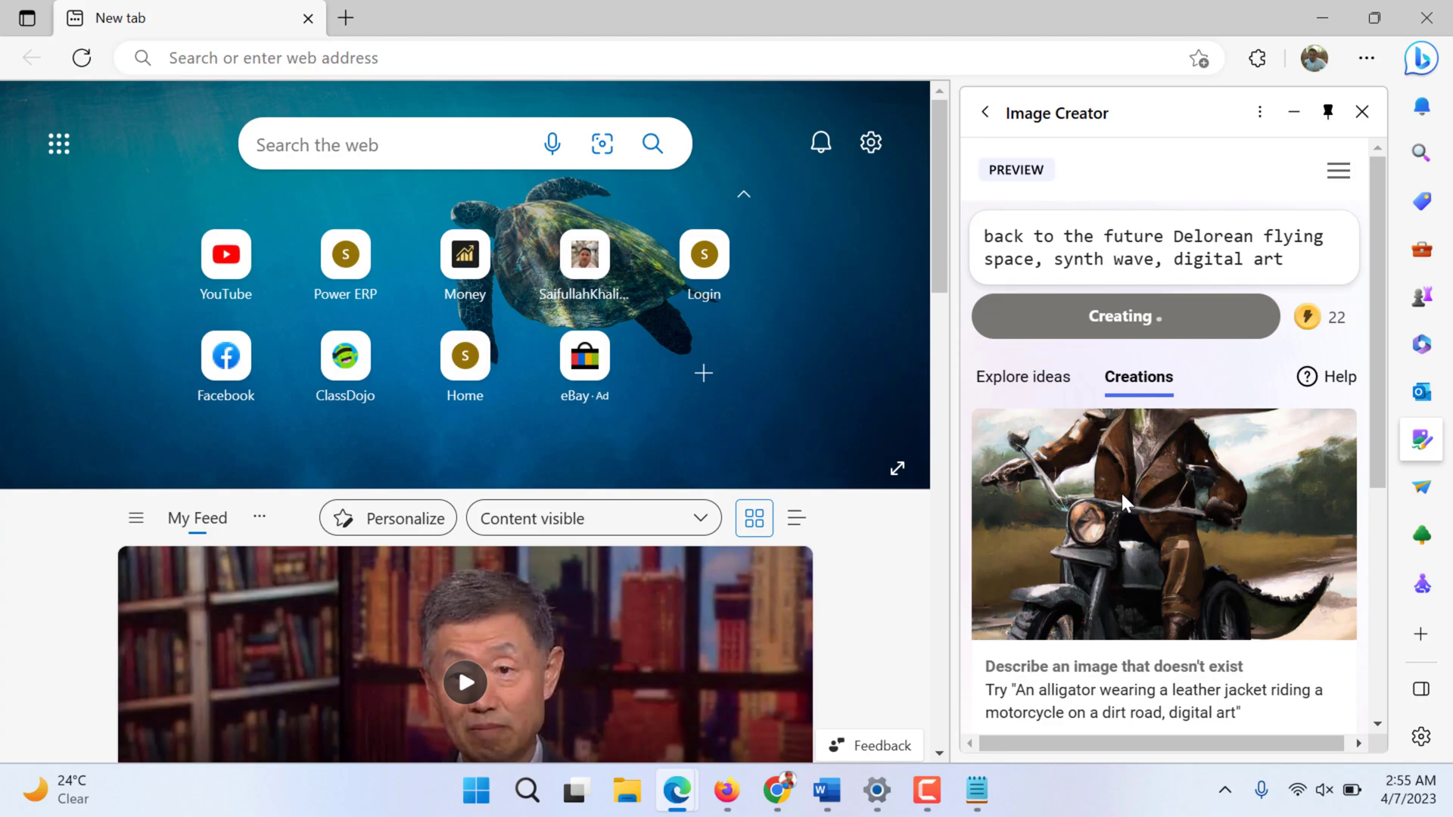
scroll(1126, 502, down, 3)
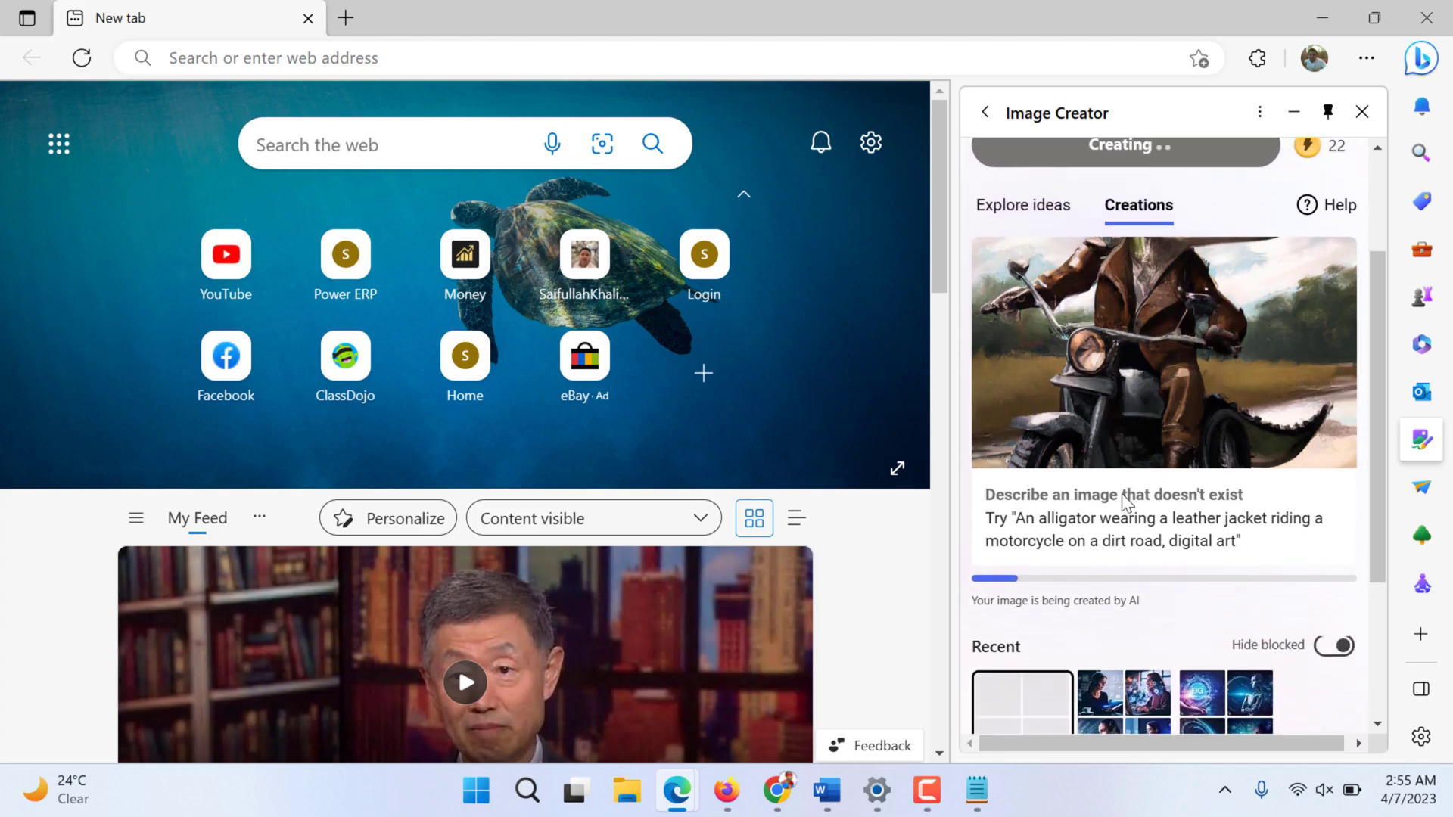
scroll(1126, 502, down, 3)
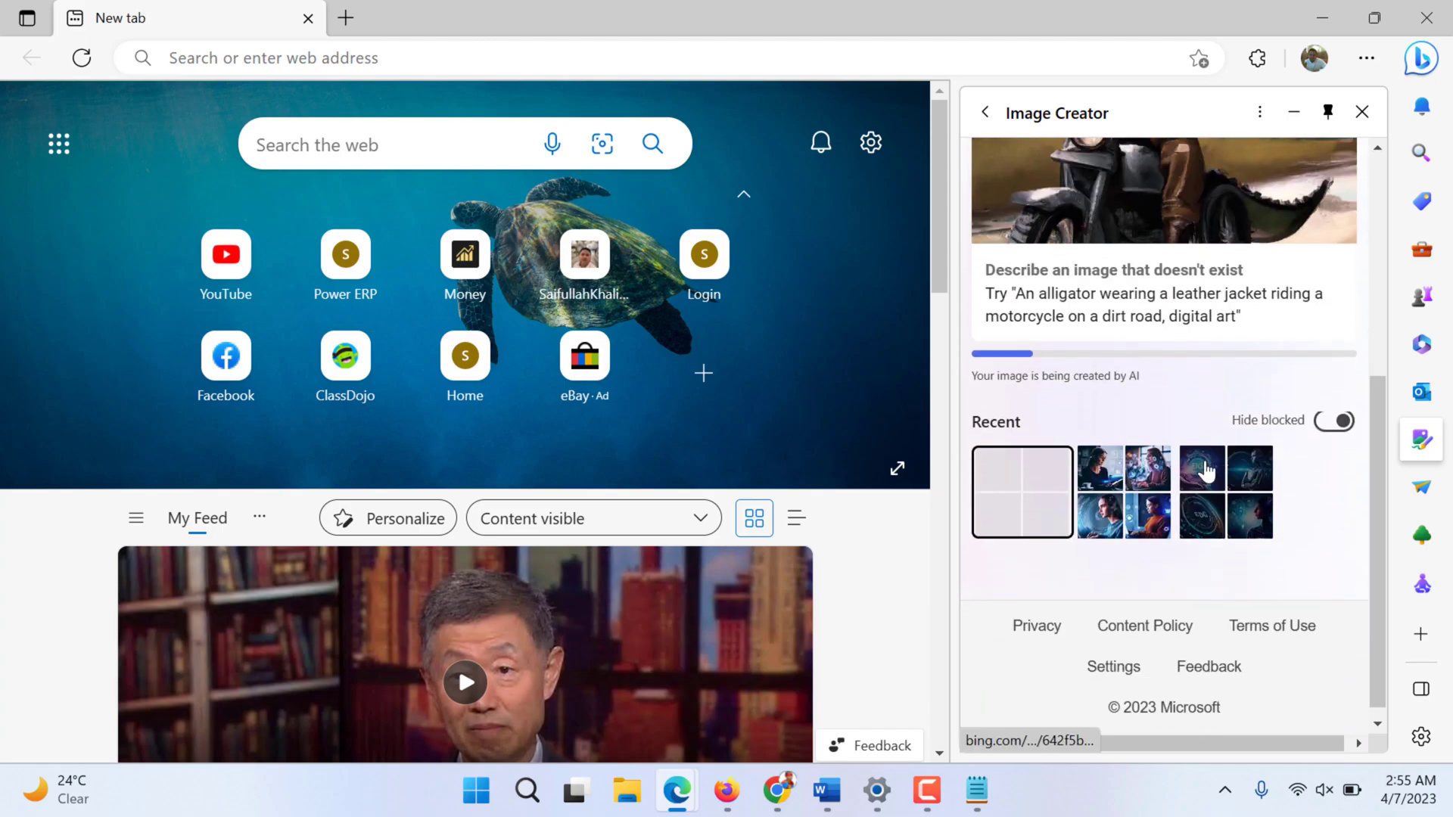
scroll(1239, 449, up, 3)
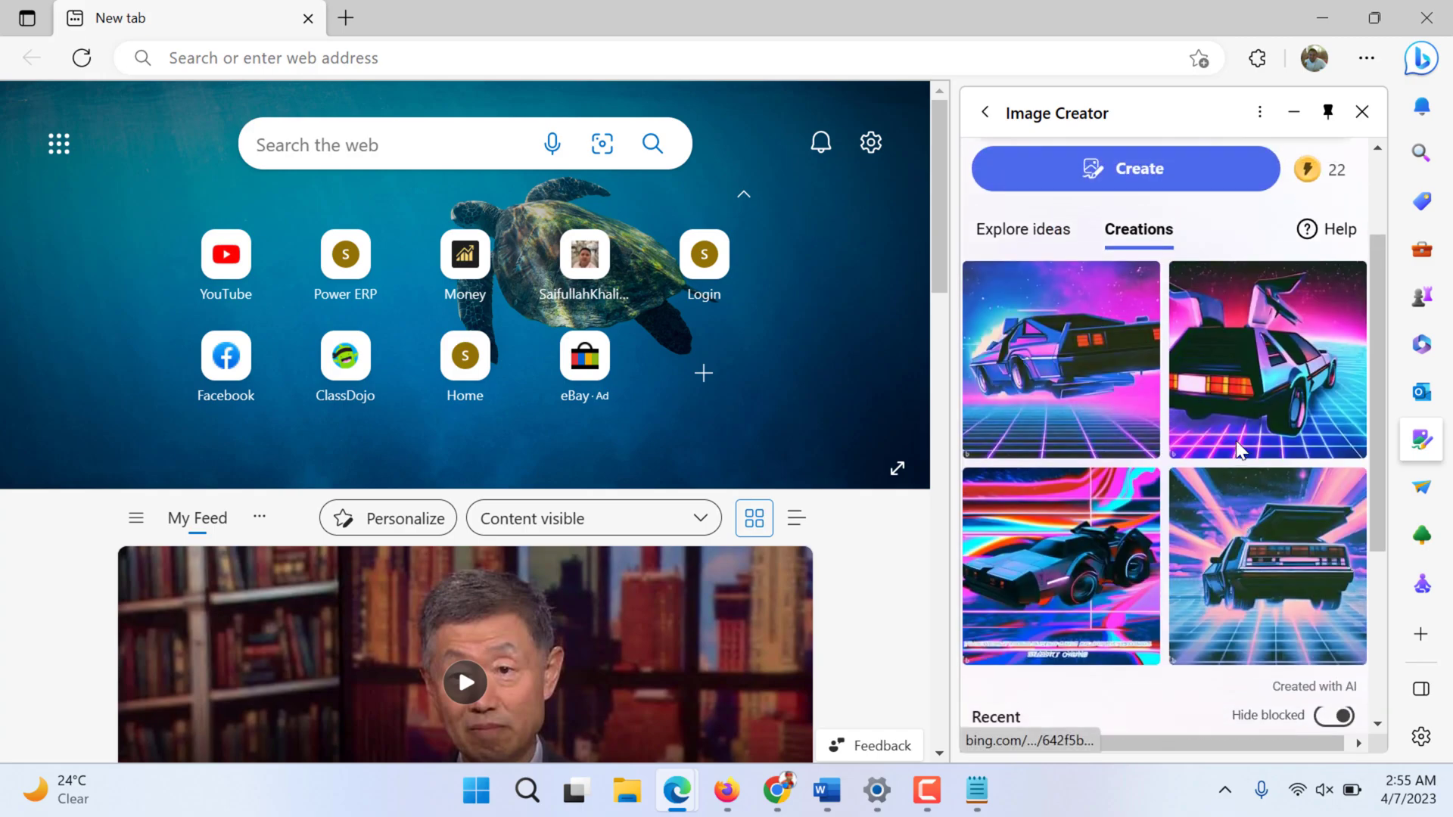
- Open the top-right DeLorean image enlarged, toggling full screen on and back off
click(1247, 401)
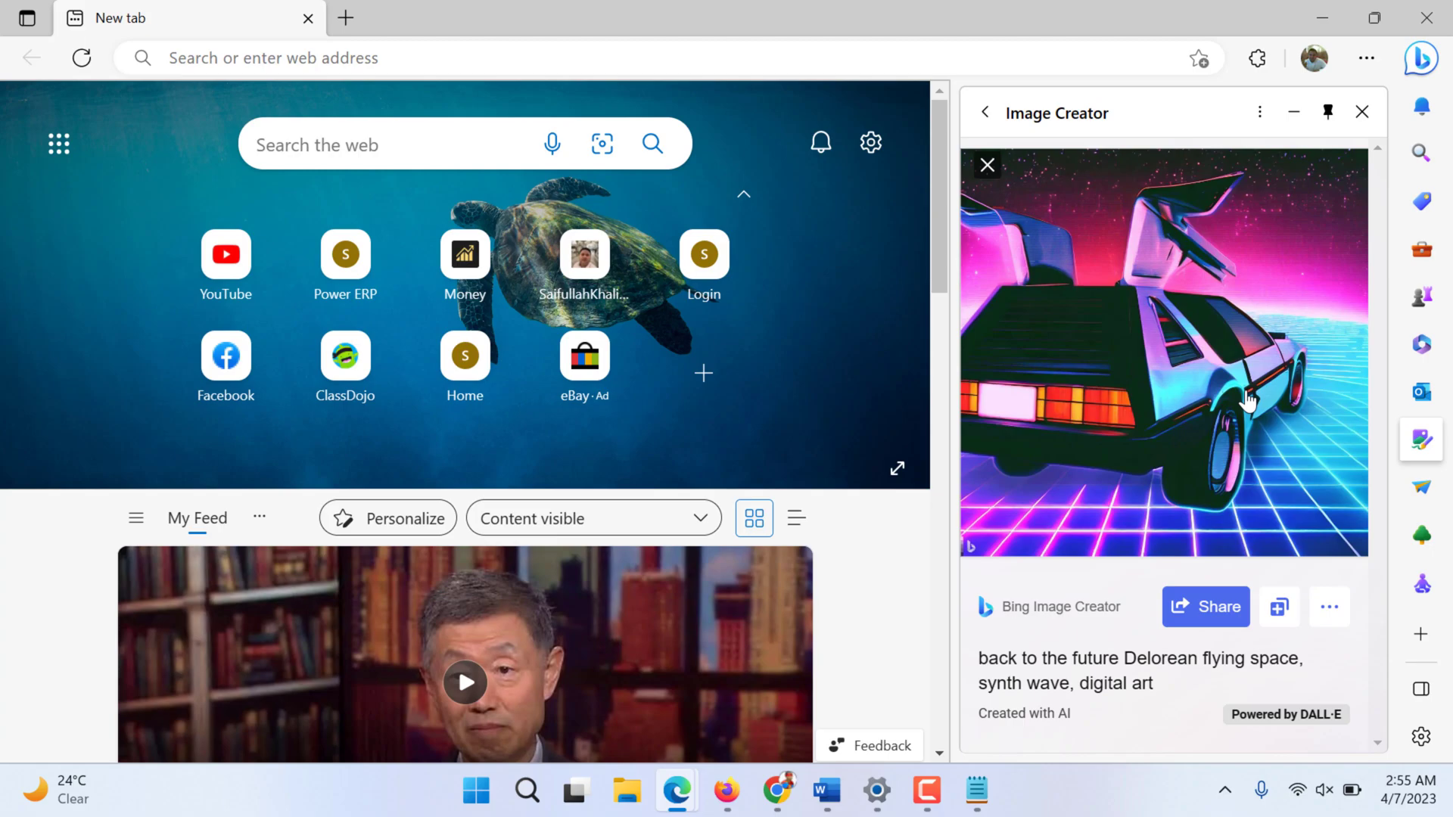
click(1143, 427)
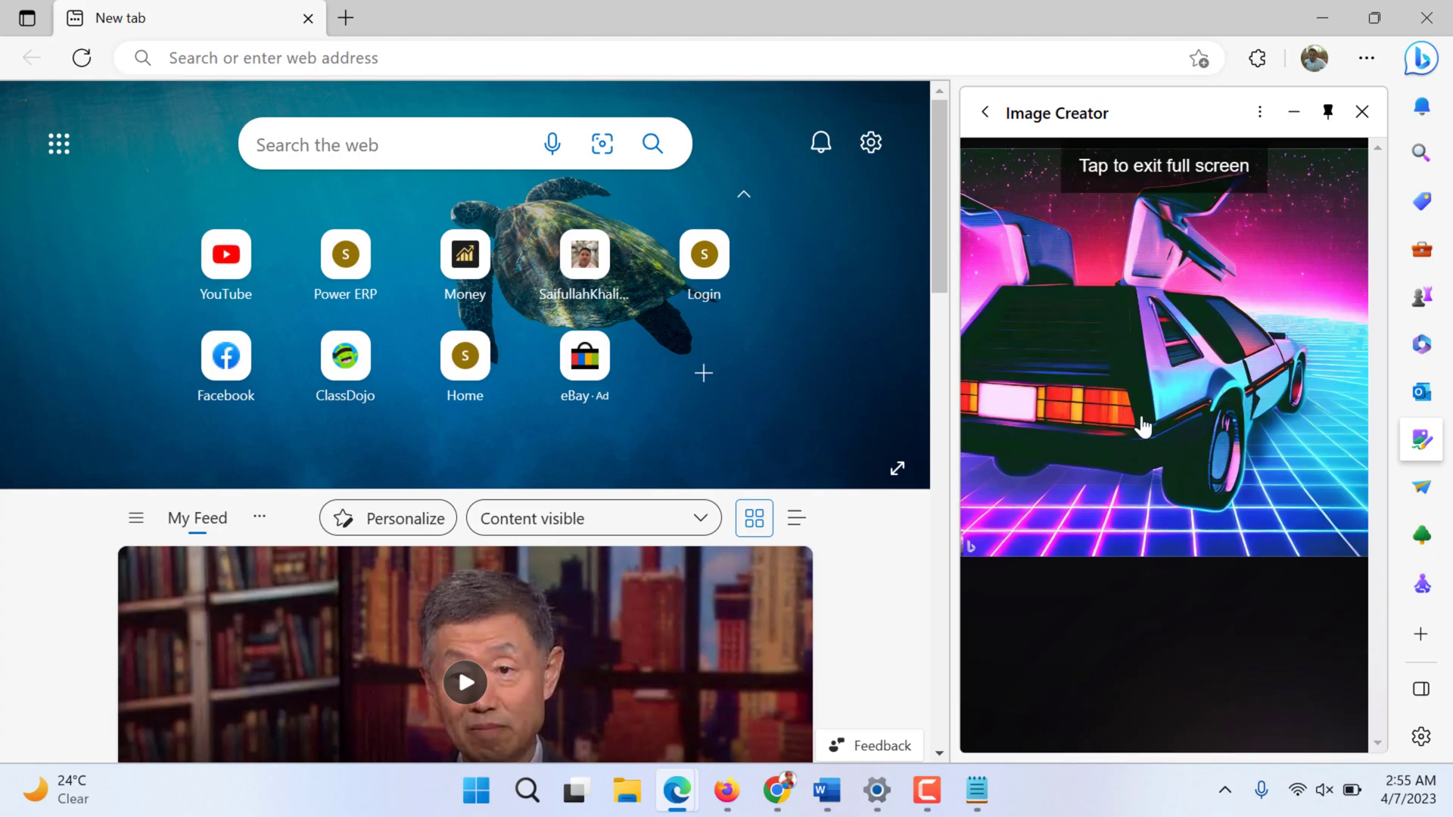
click(1143, 428)
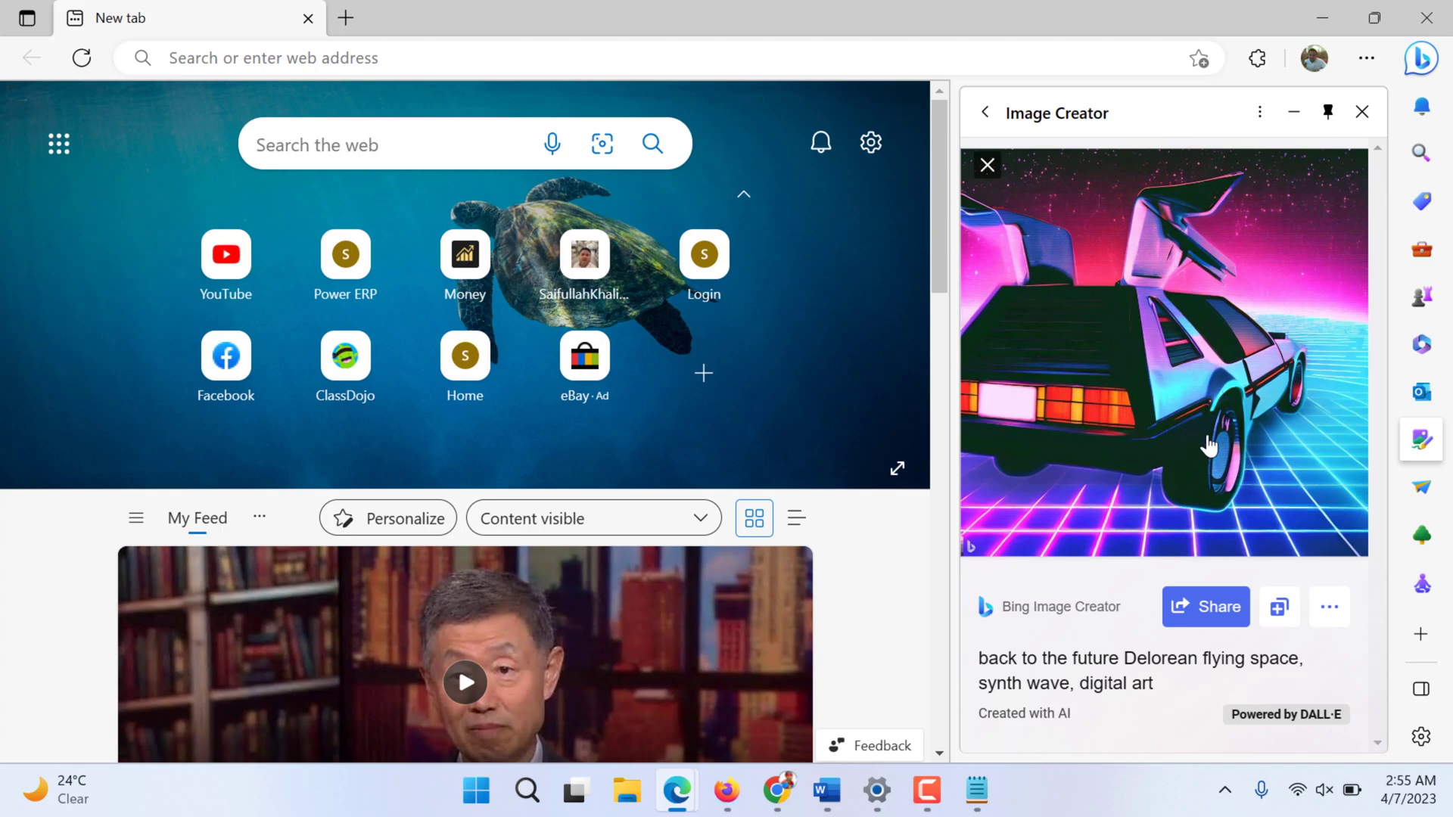